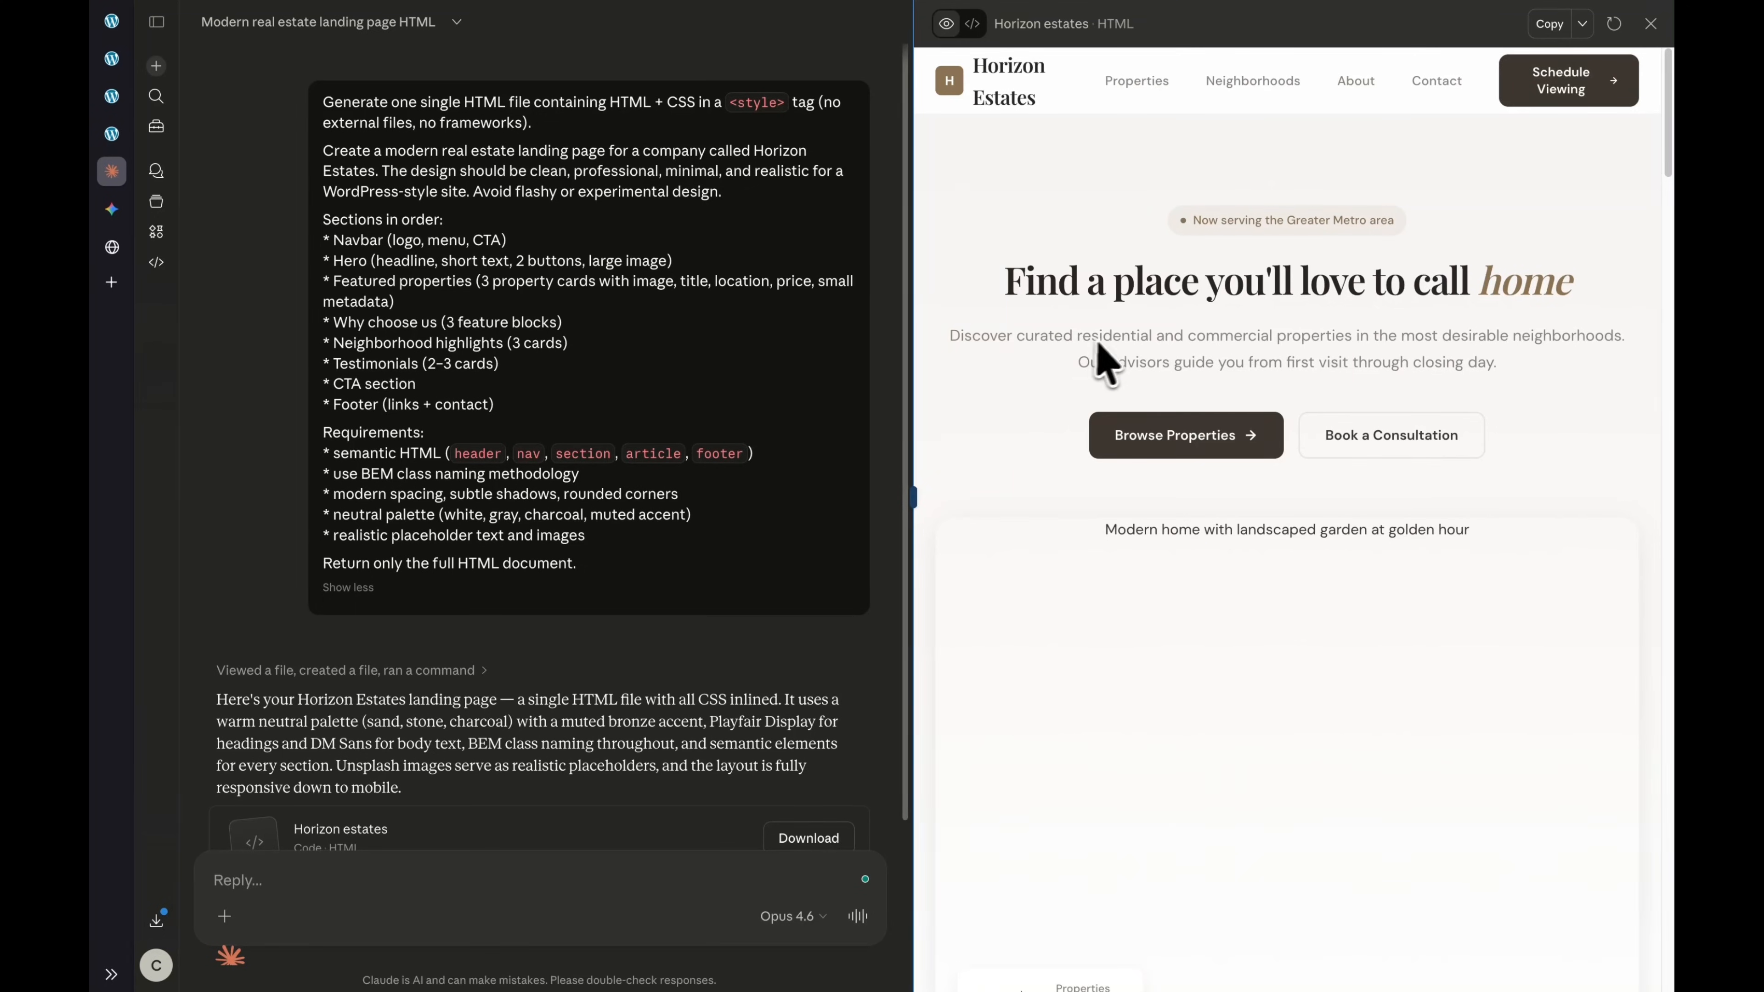
Step: Widen the Horizon Estates preview and review the generated landing page from the hero down to the footer
drag(915, 489, 633, 493)
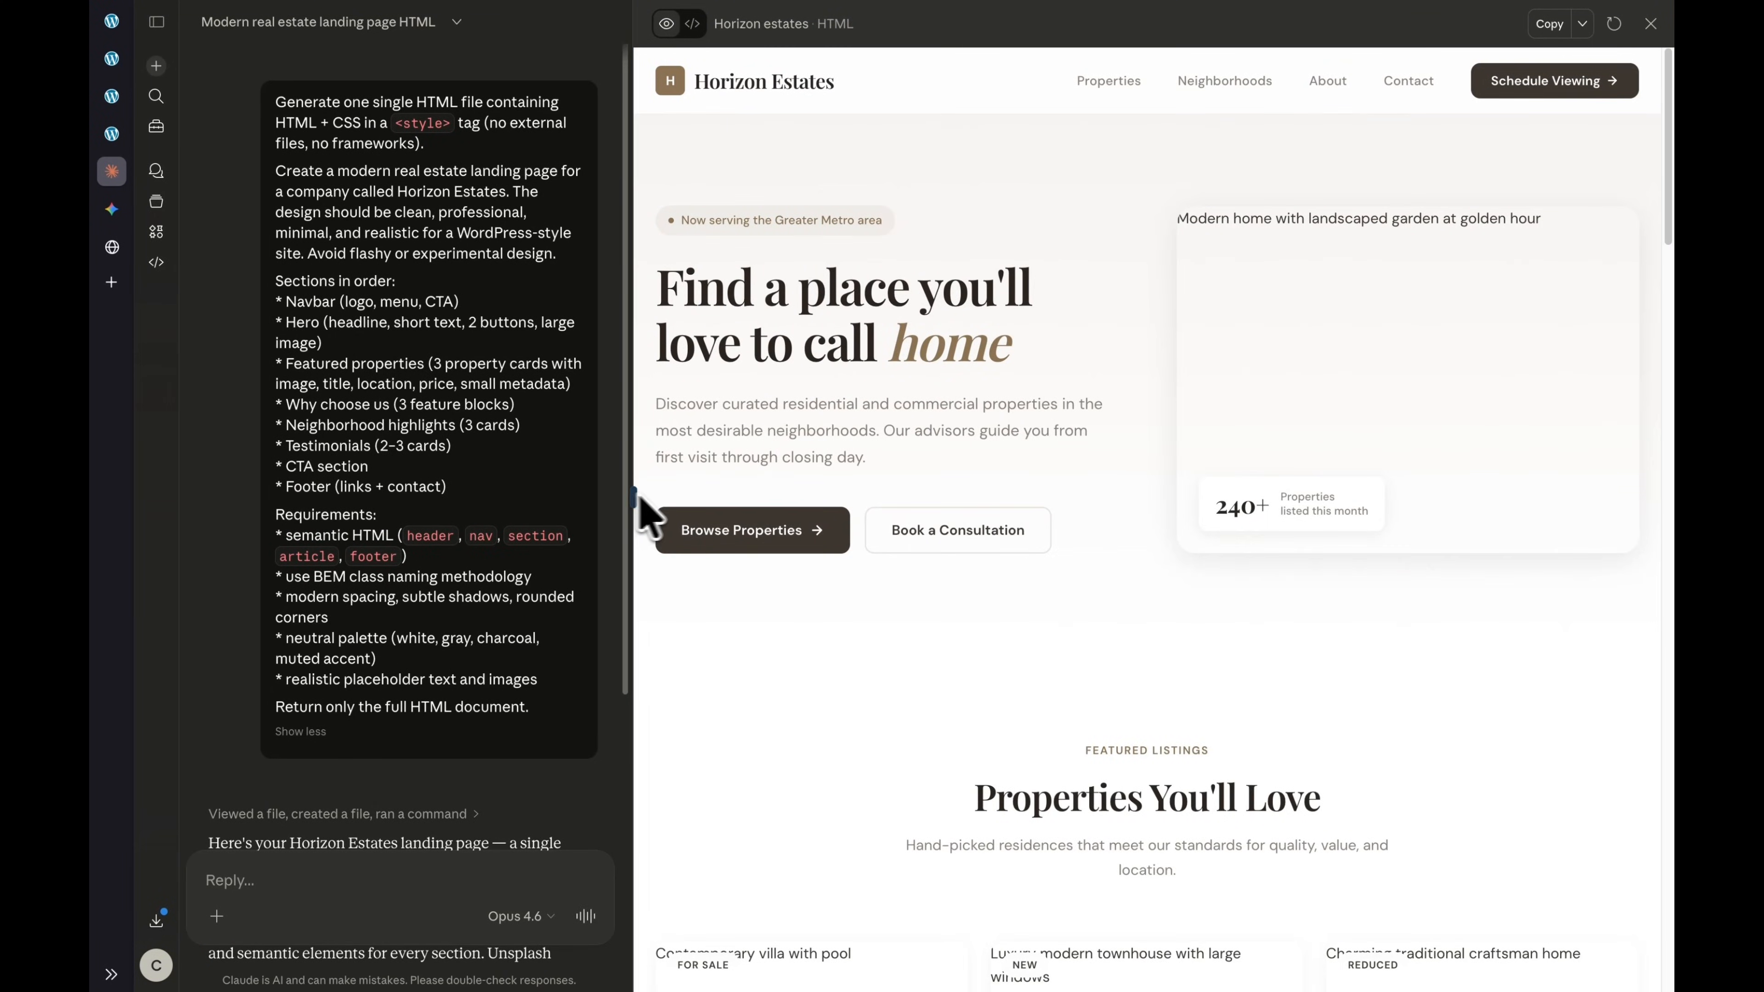
scroll(1111, 556, down, 10)
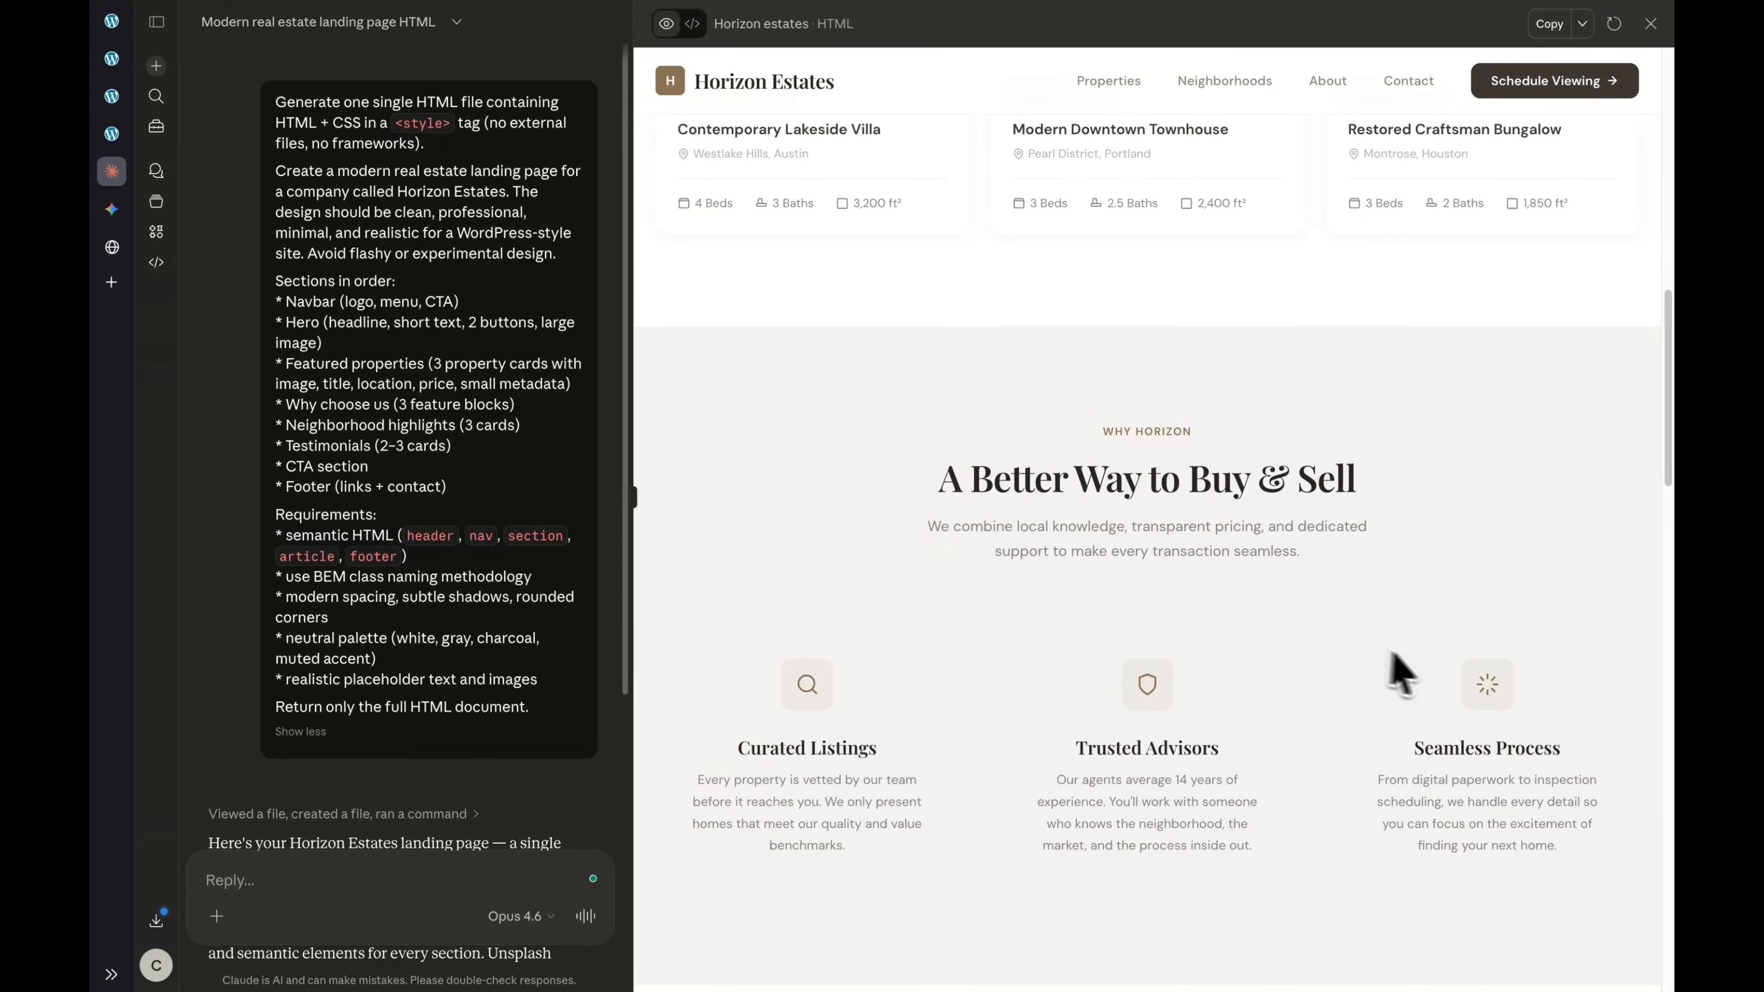
scroll(1398, 670, down, 15)
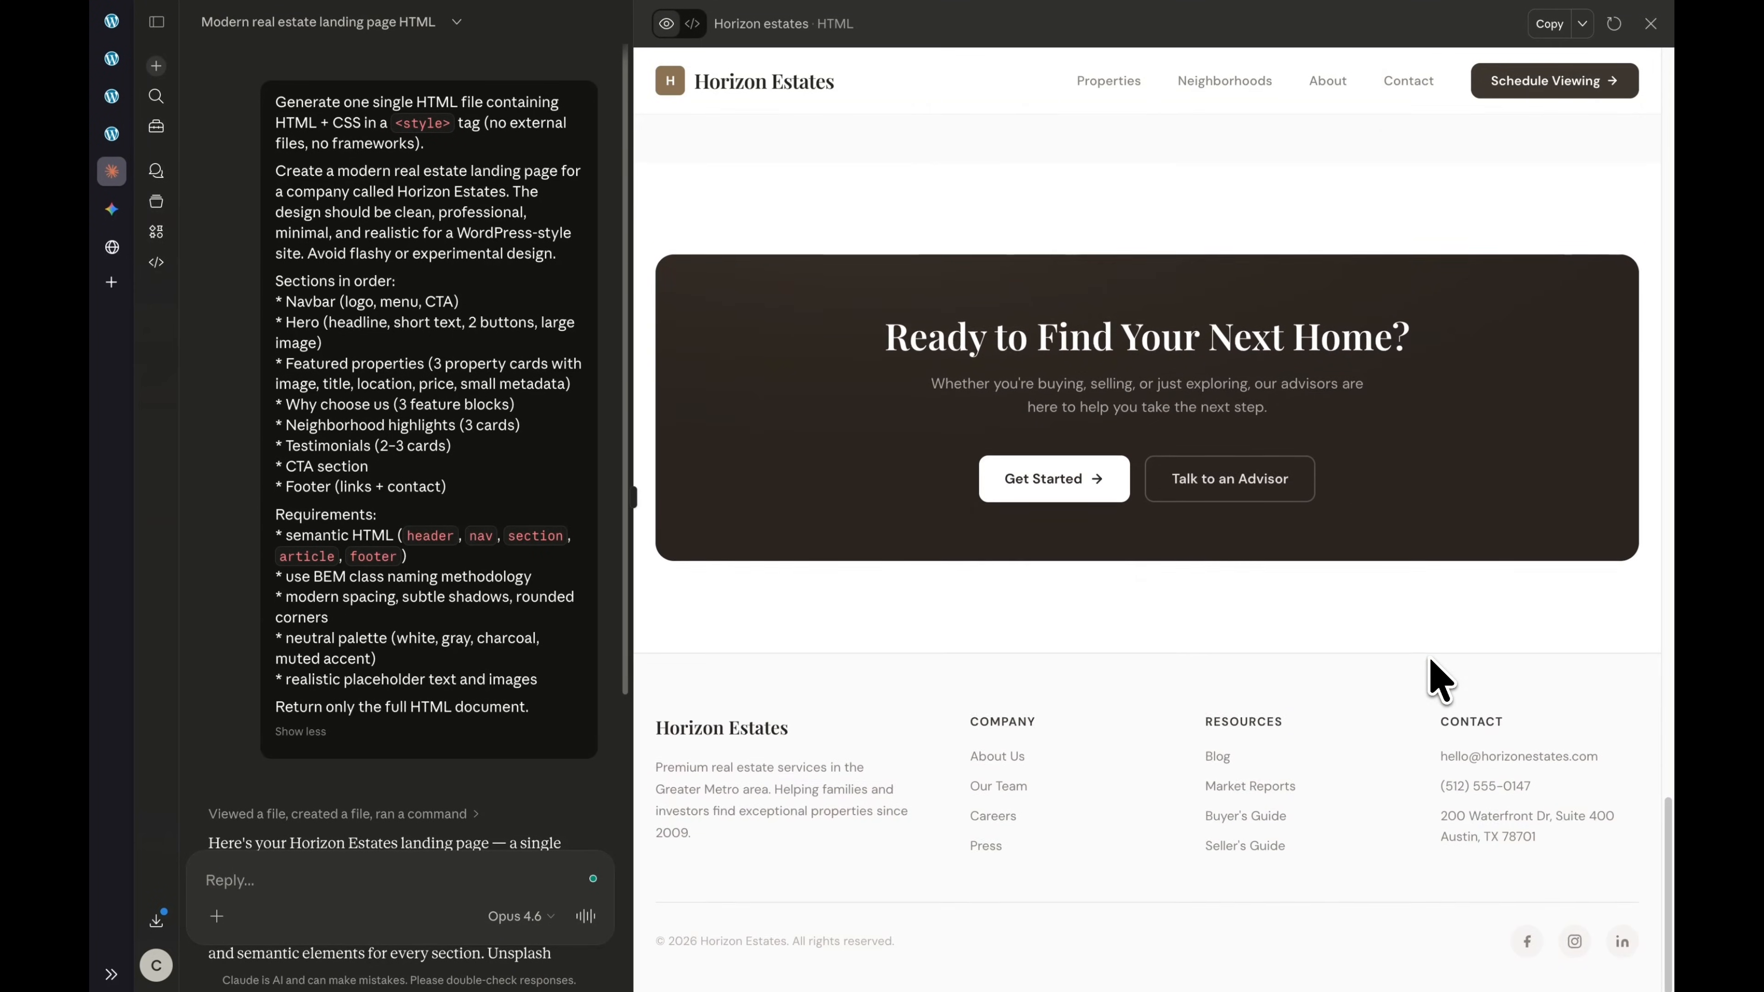
scroll(1433, 678, up, 20)
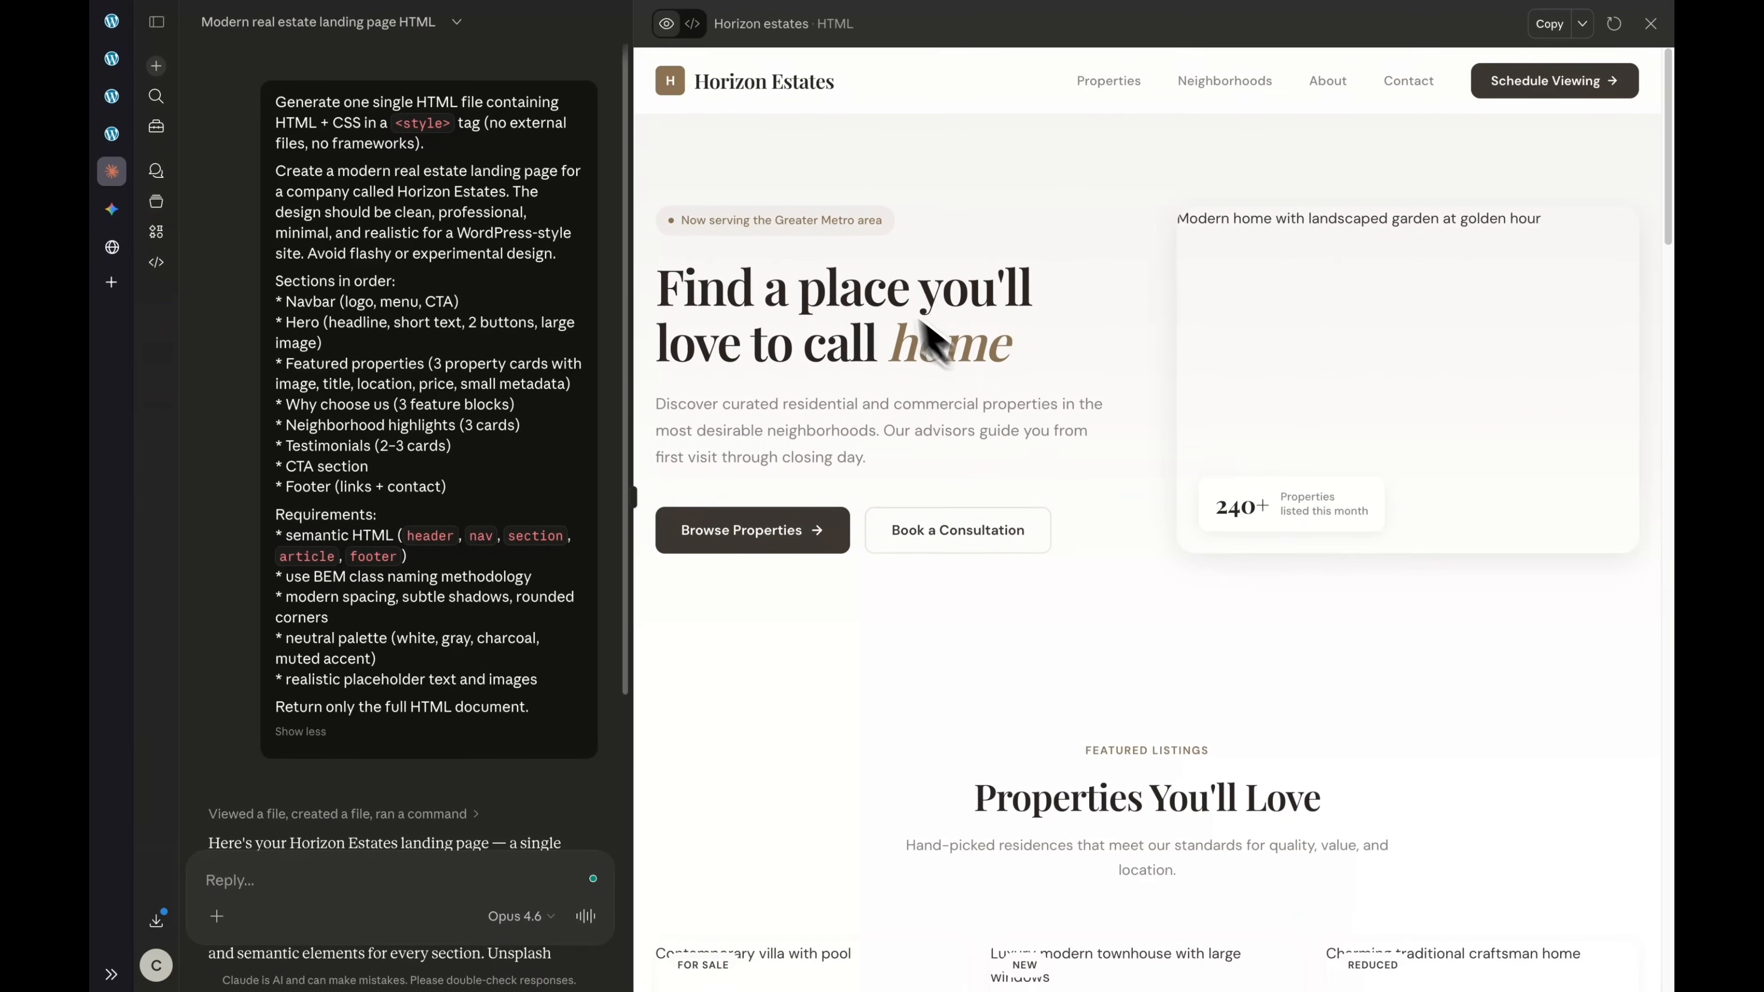
Step: Show the source code of the Horizon Estates page, look through it and copy the full HTML document
click(694, 32)
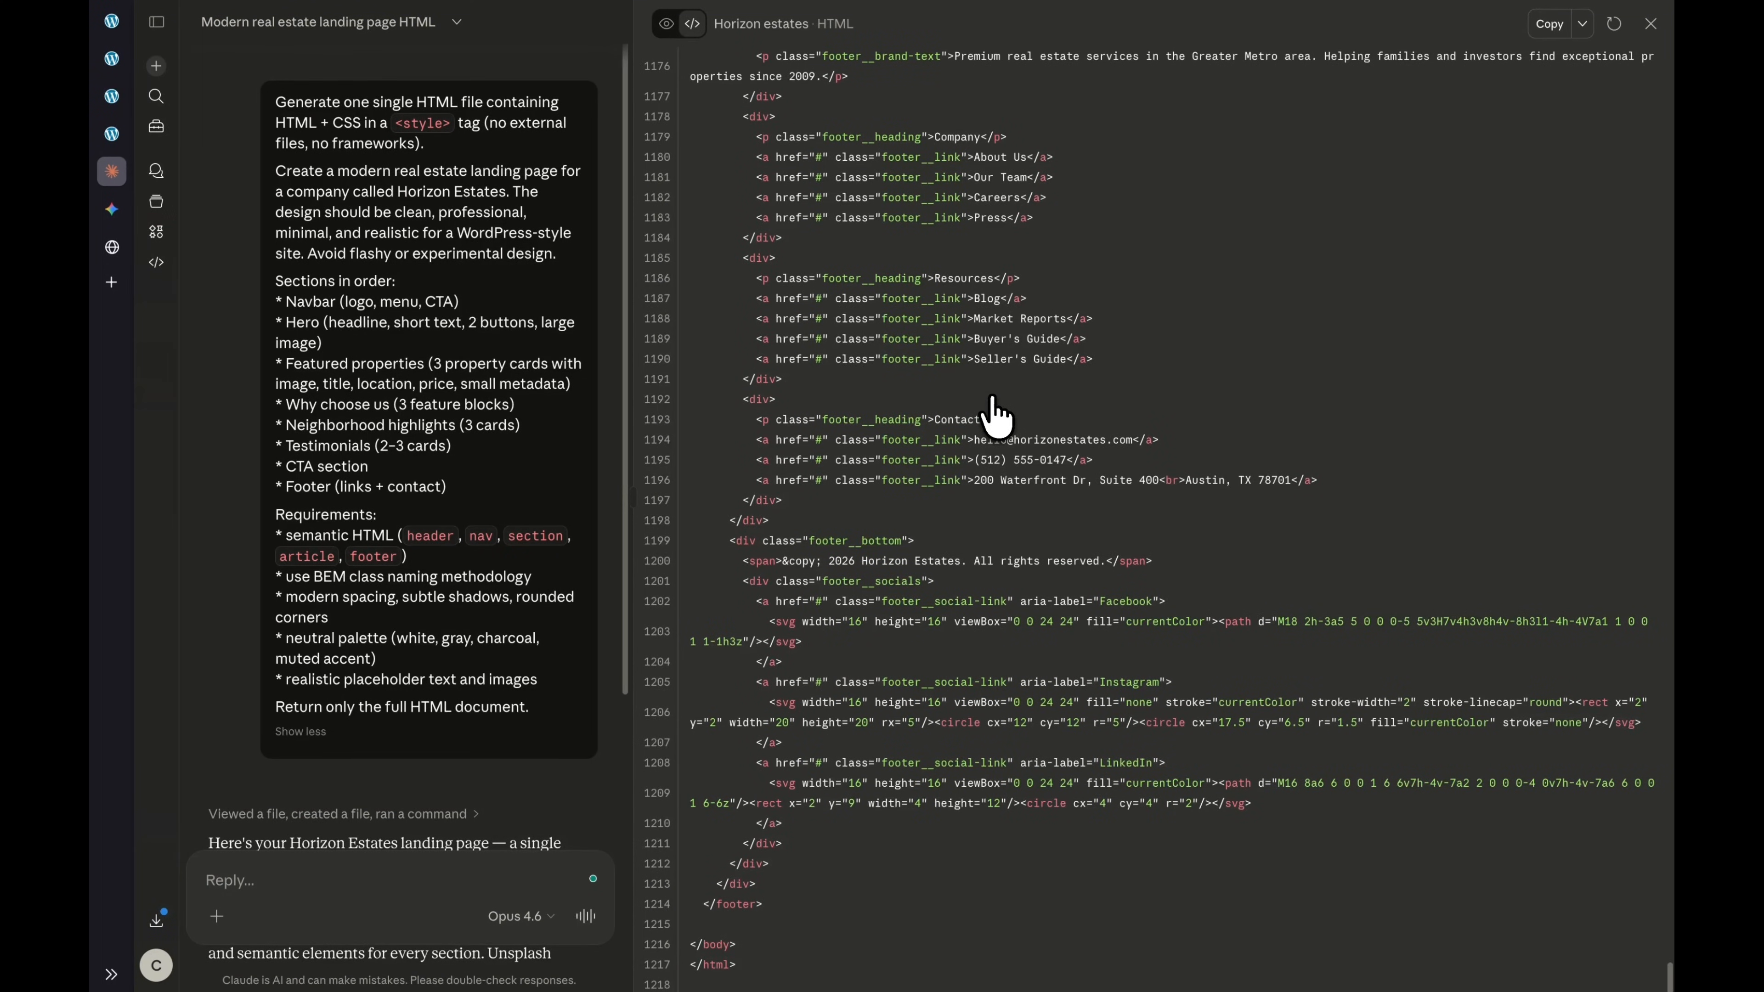
scroll(1268, 341, up, 20)
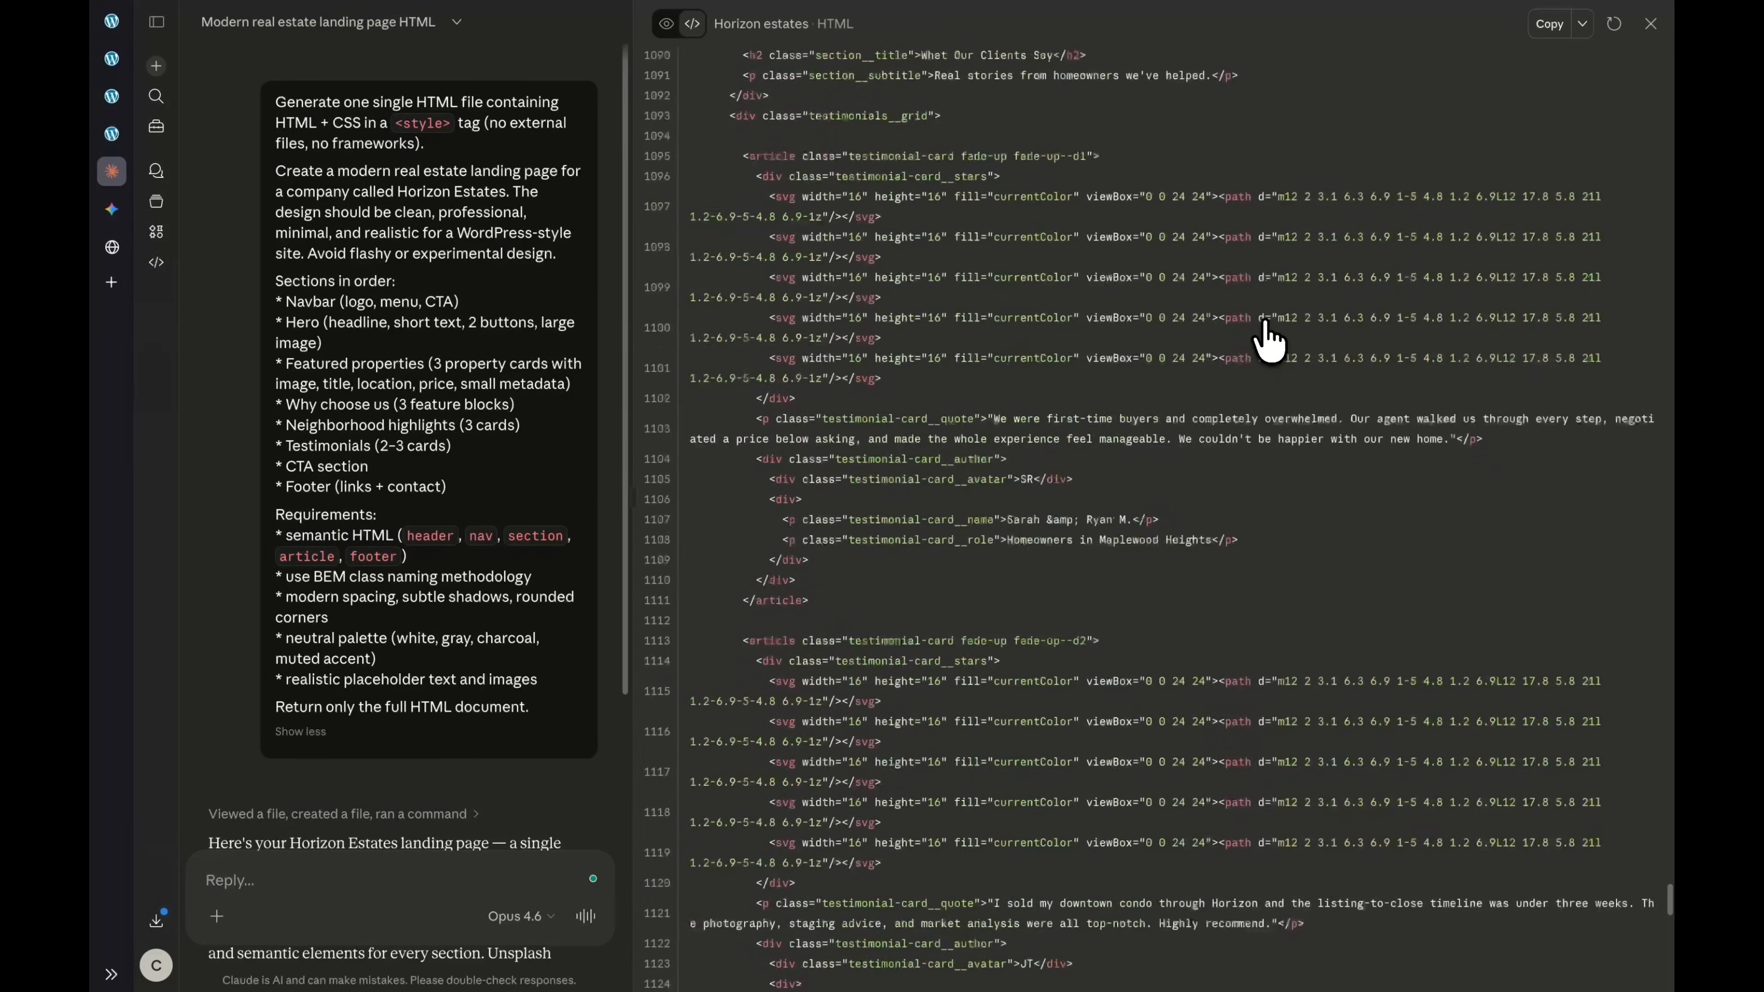
scroll(1268, 341, up, 20)
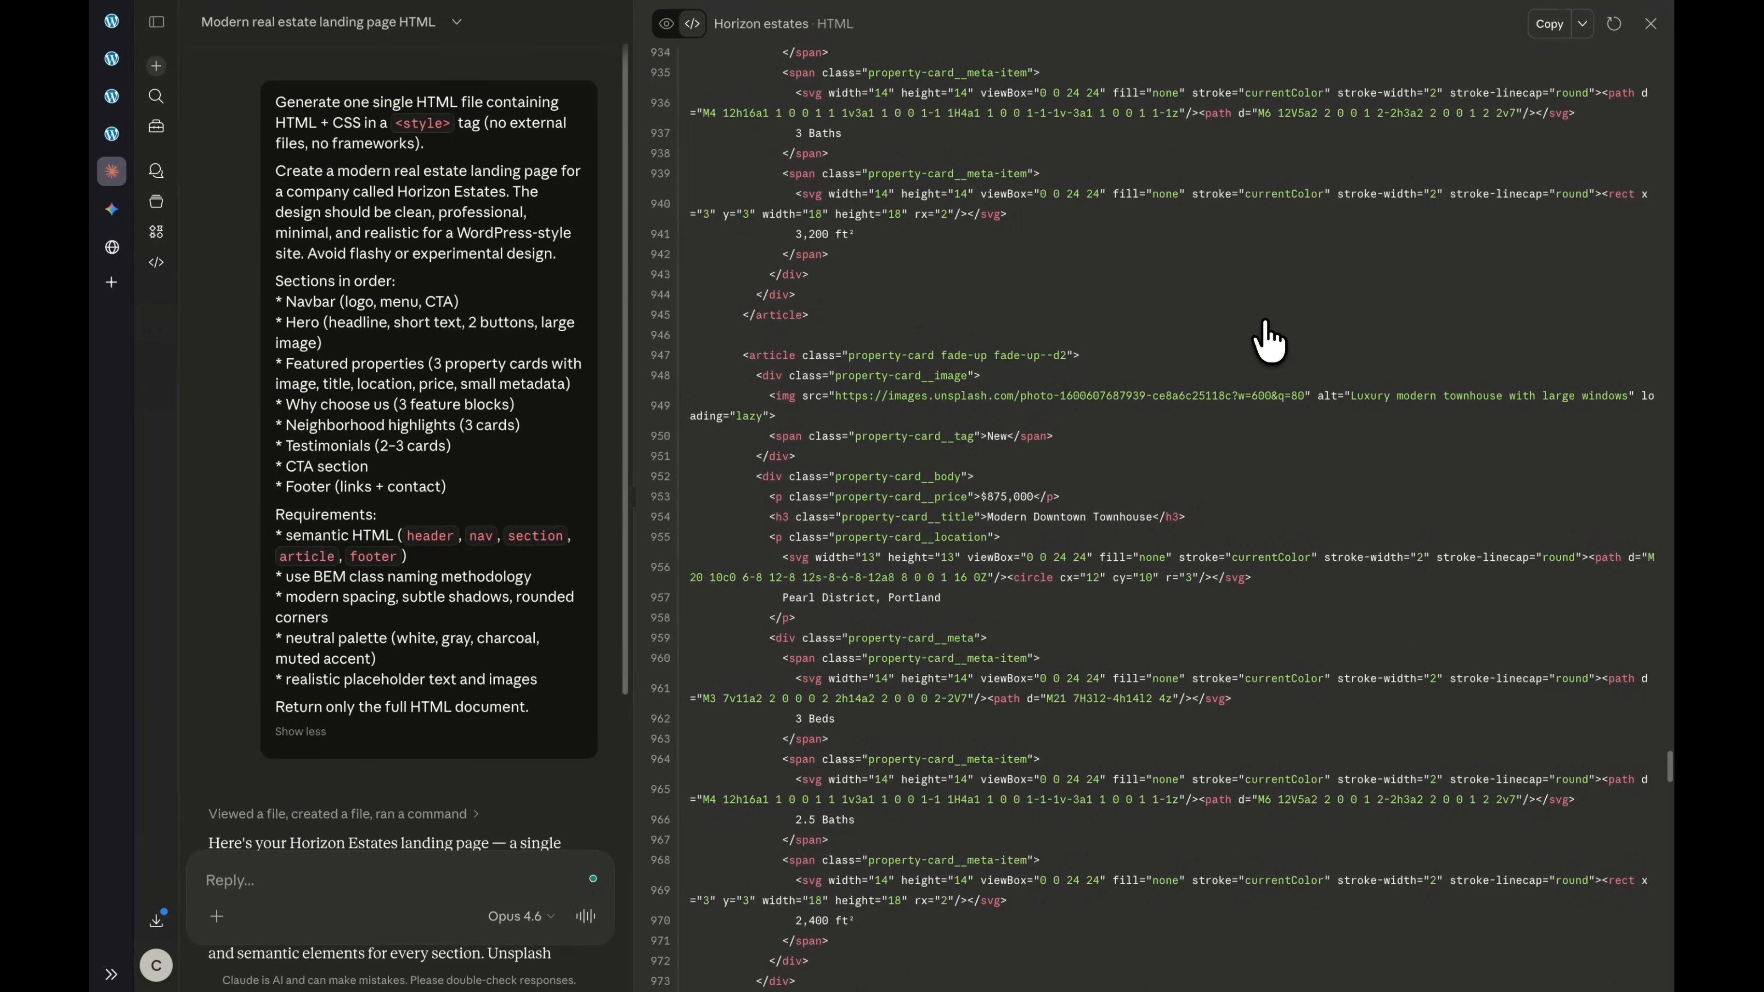
scroll(1268, 340, up, 20)
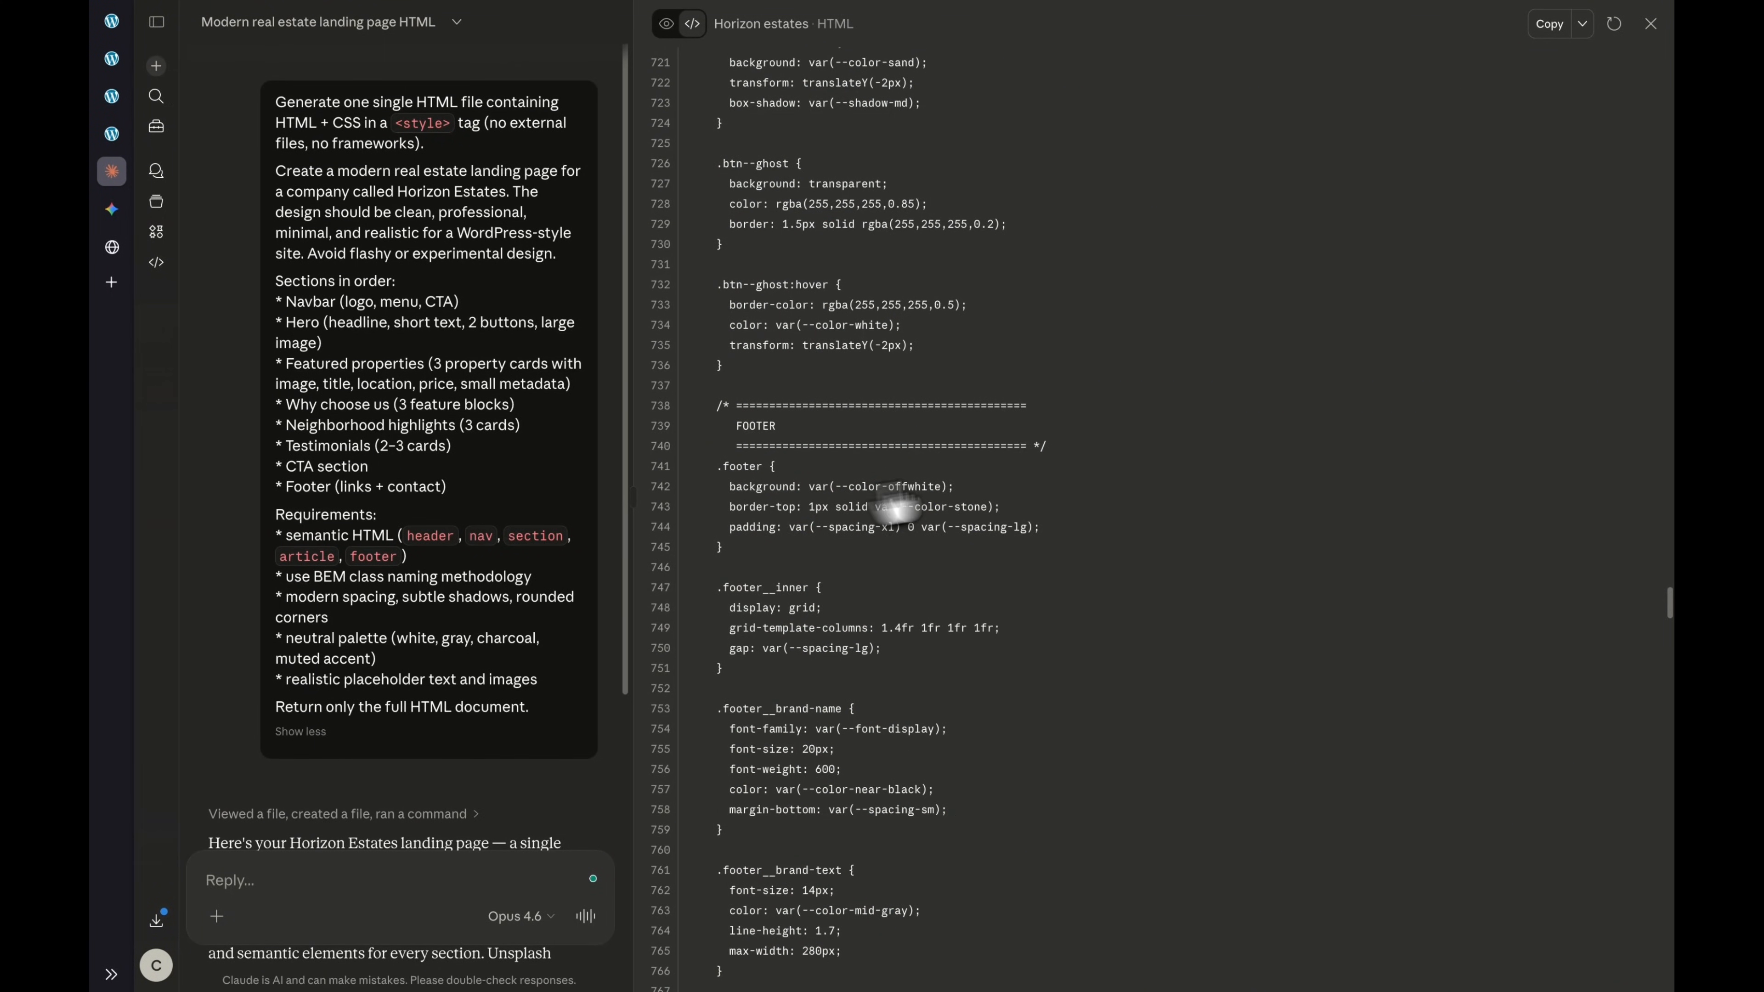
scroll(1107, 474, up, 20)
scroll(1106, 474, up, 20)
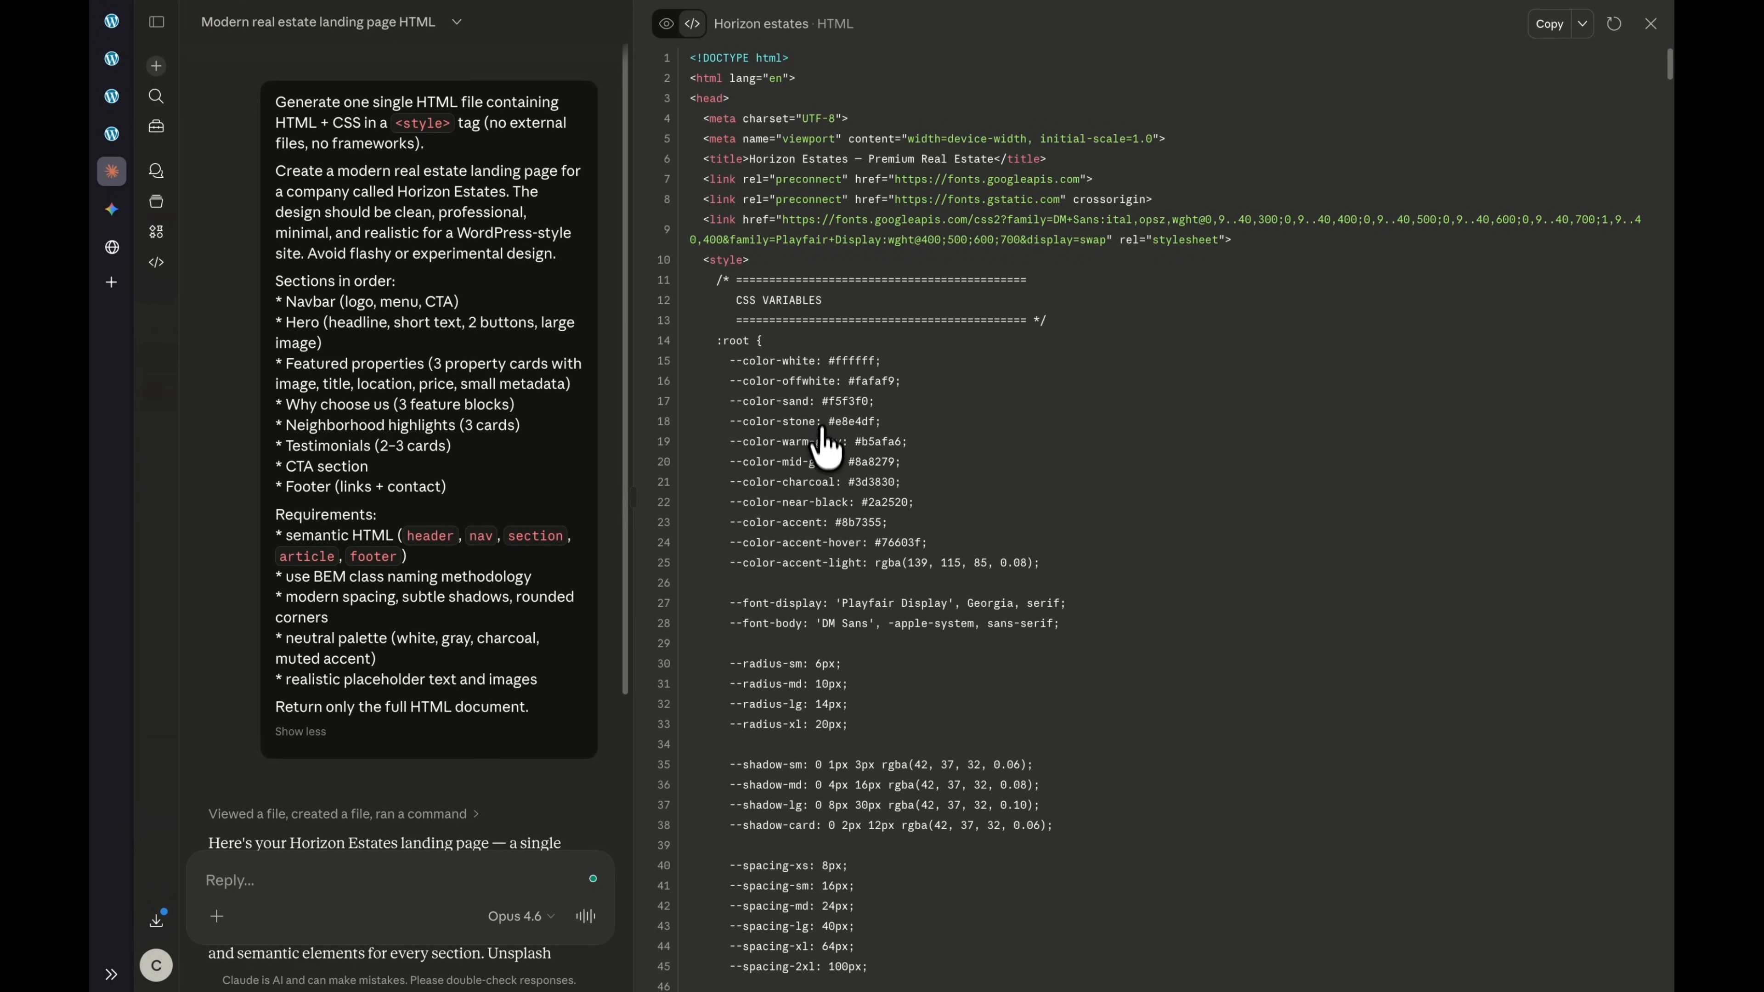
click(1547, 26)
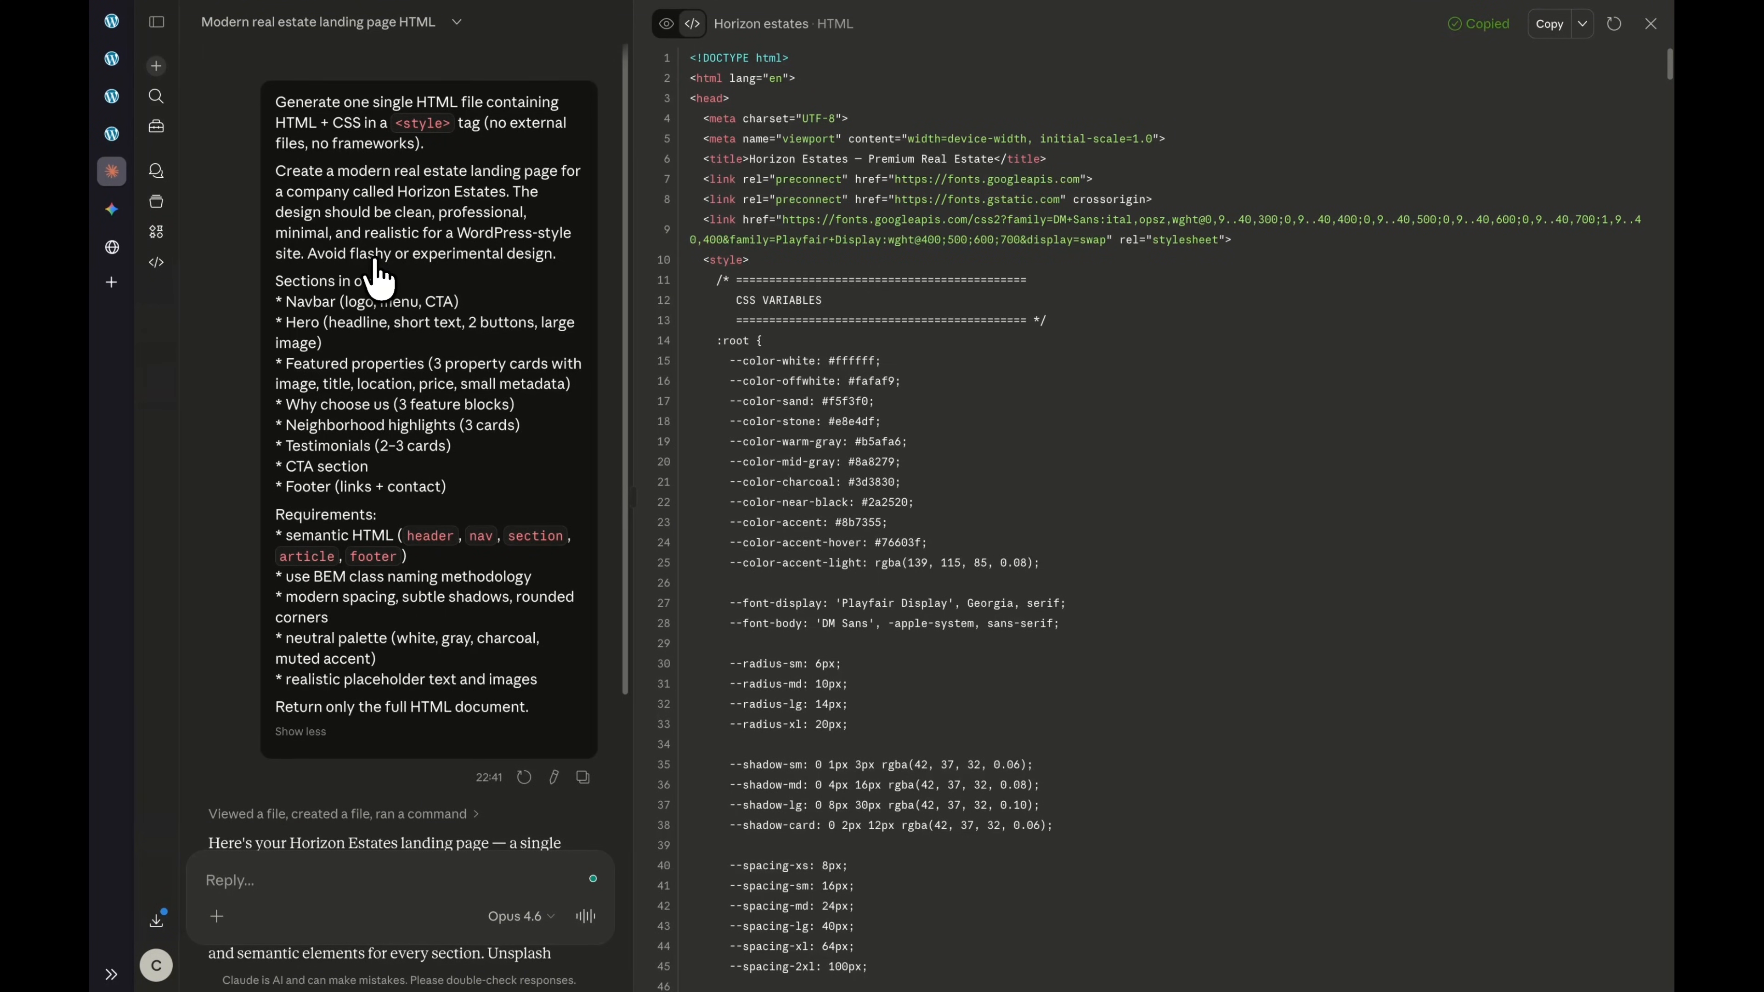
Step: Switch to the empty Bricks builder page and paste the copied HTML/CSS, converting it to Bricks elements, classes and variables
click(118, 63)
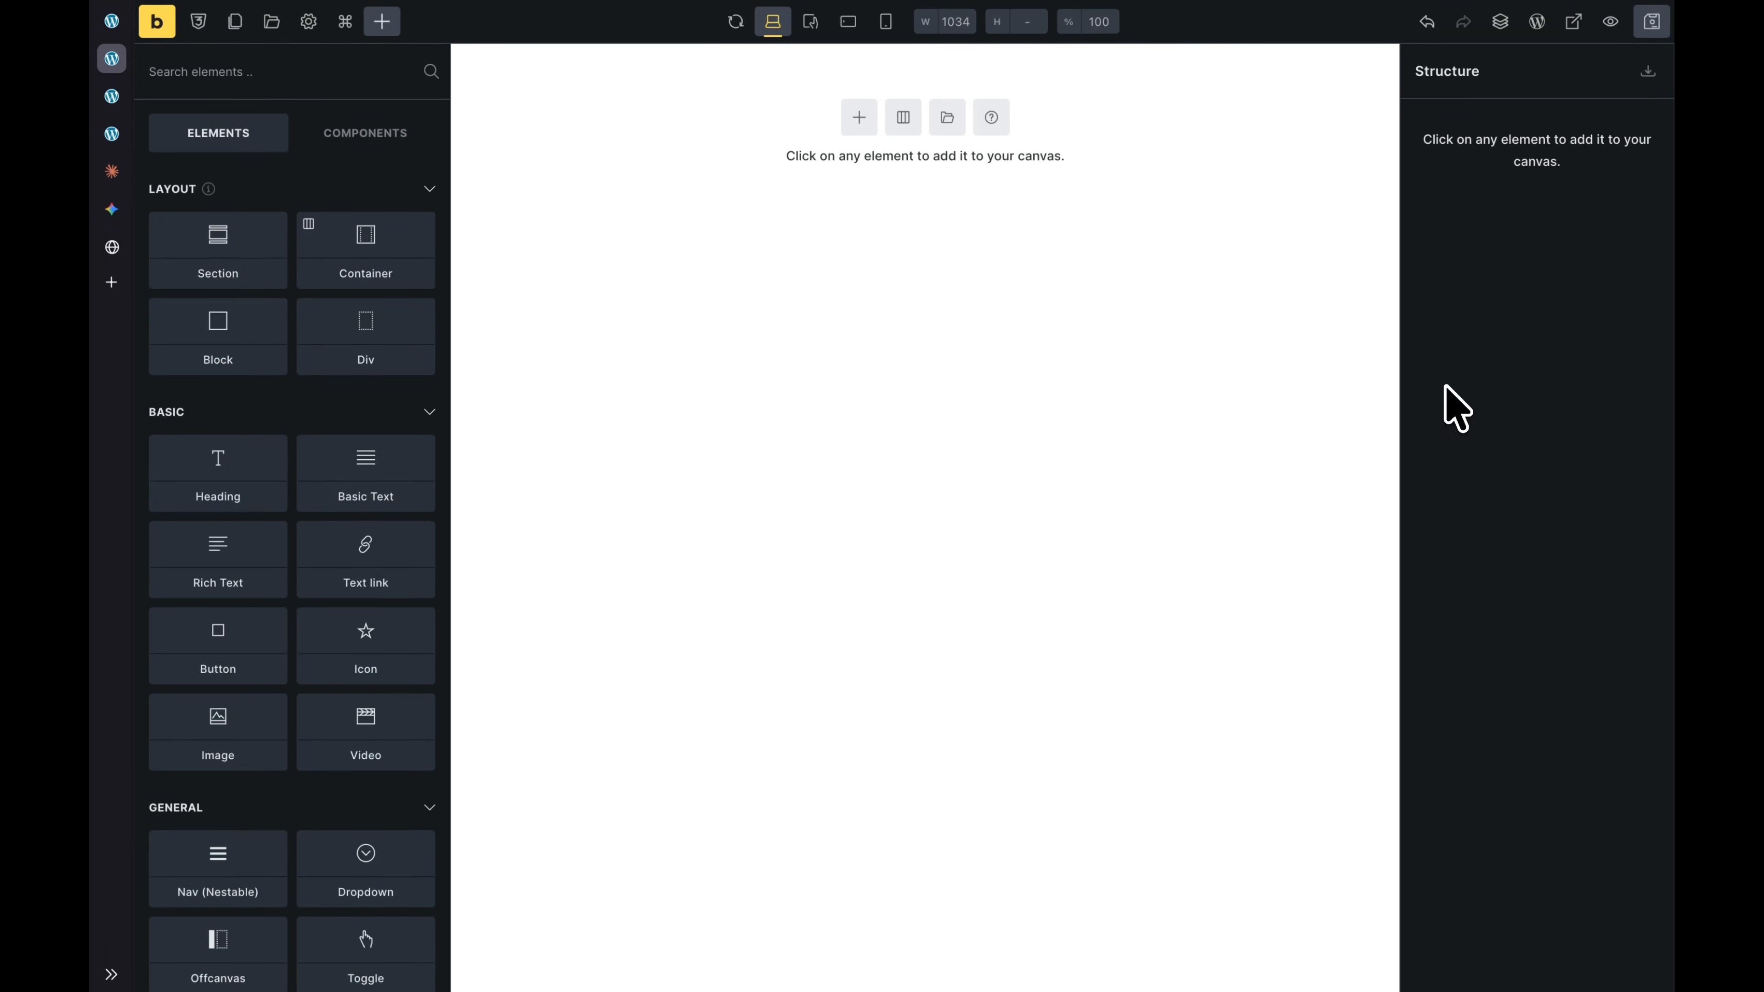
click(1645, 78)
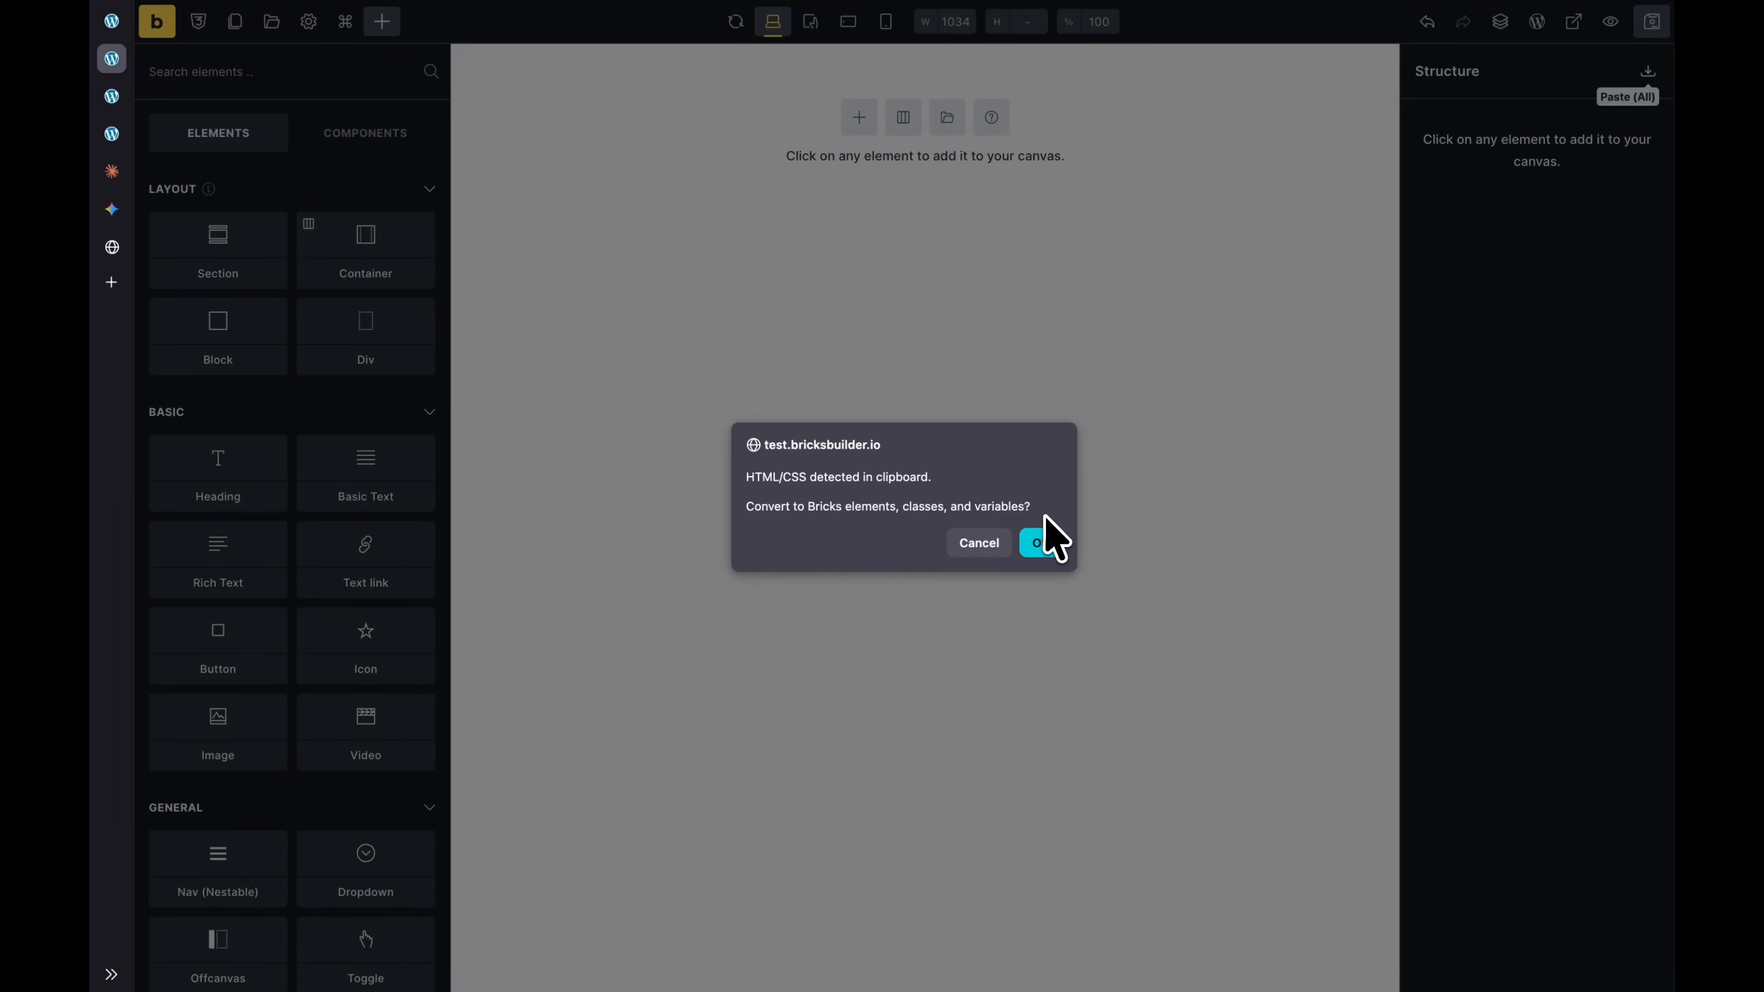
click(1041, 544)
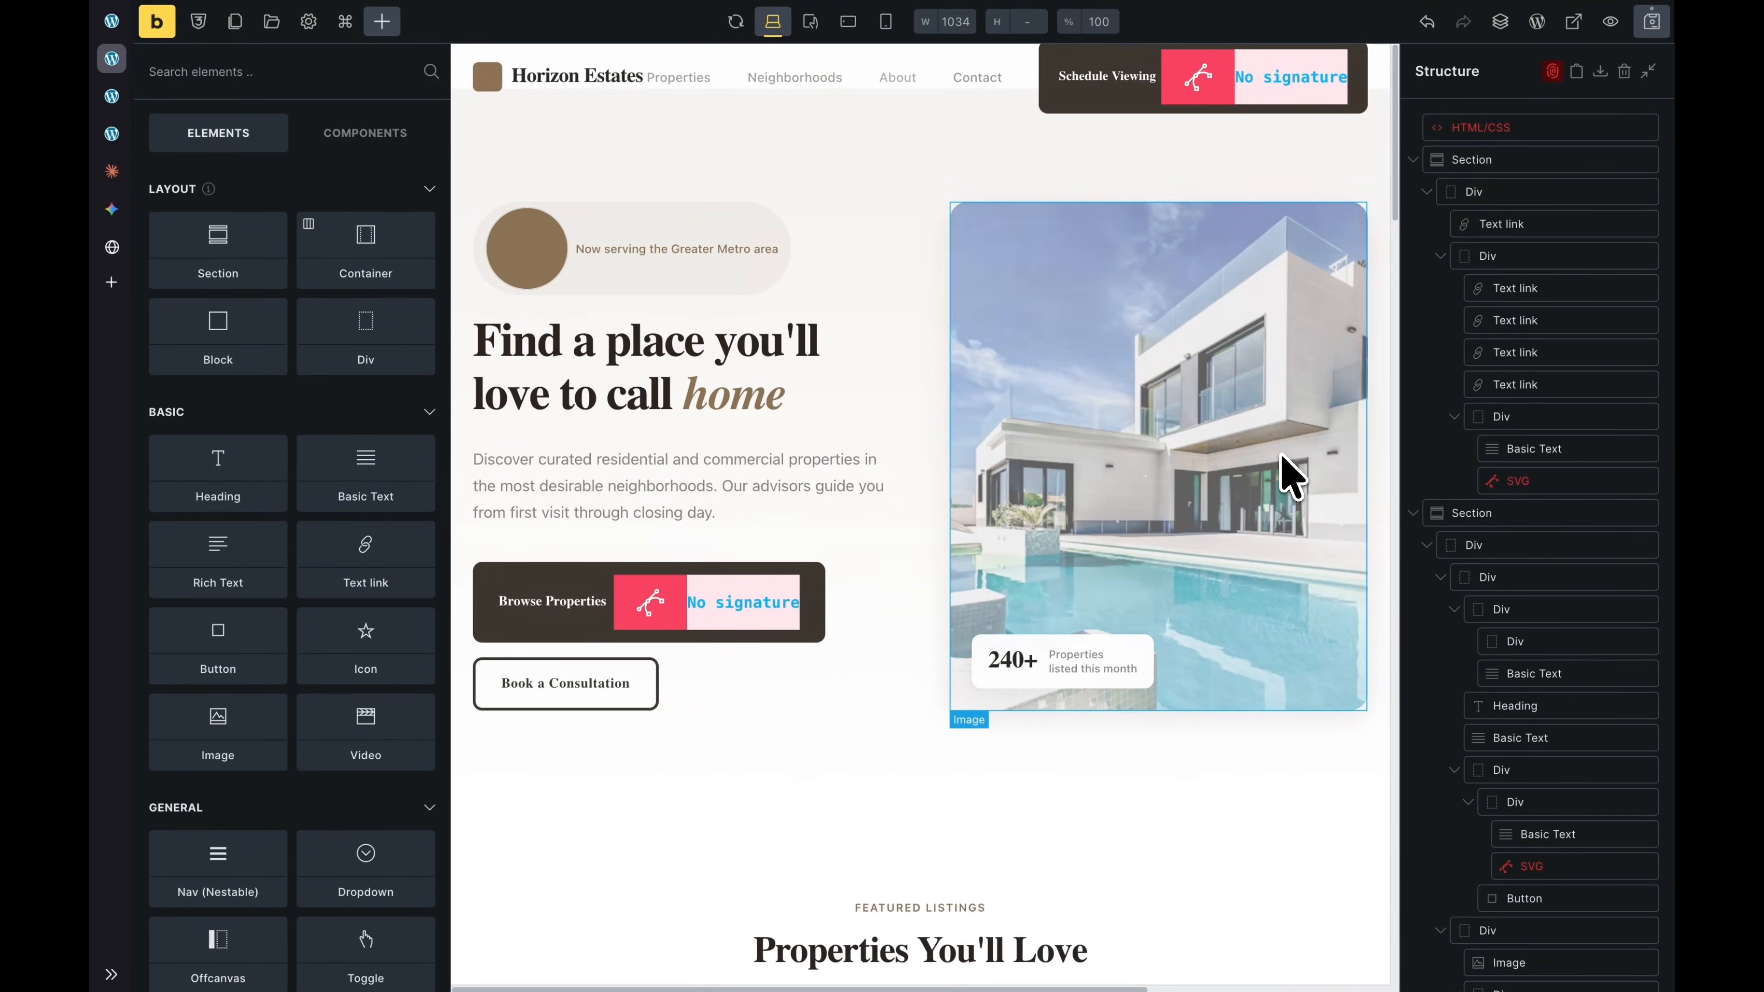
Step: Open the HTML/CSS element's settings and examine its extracted PHP & HTML code
click(1549, 126)
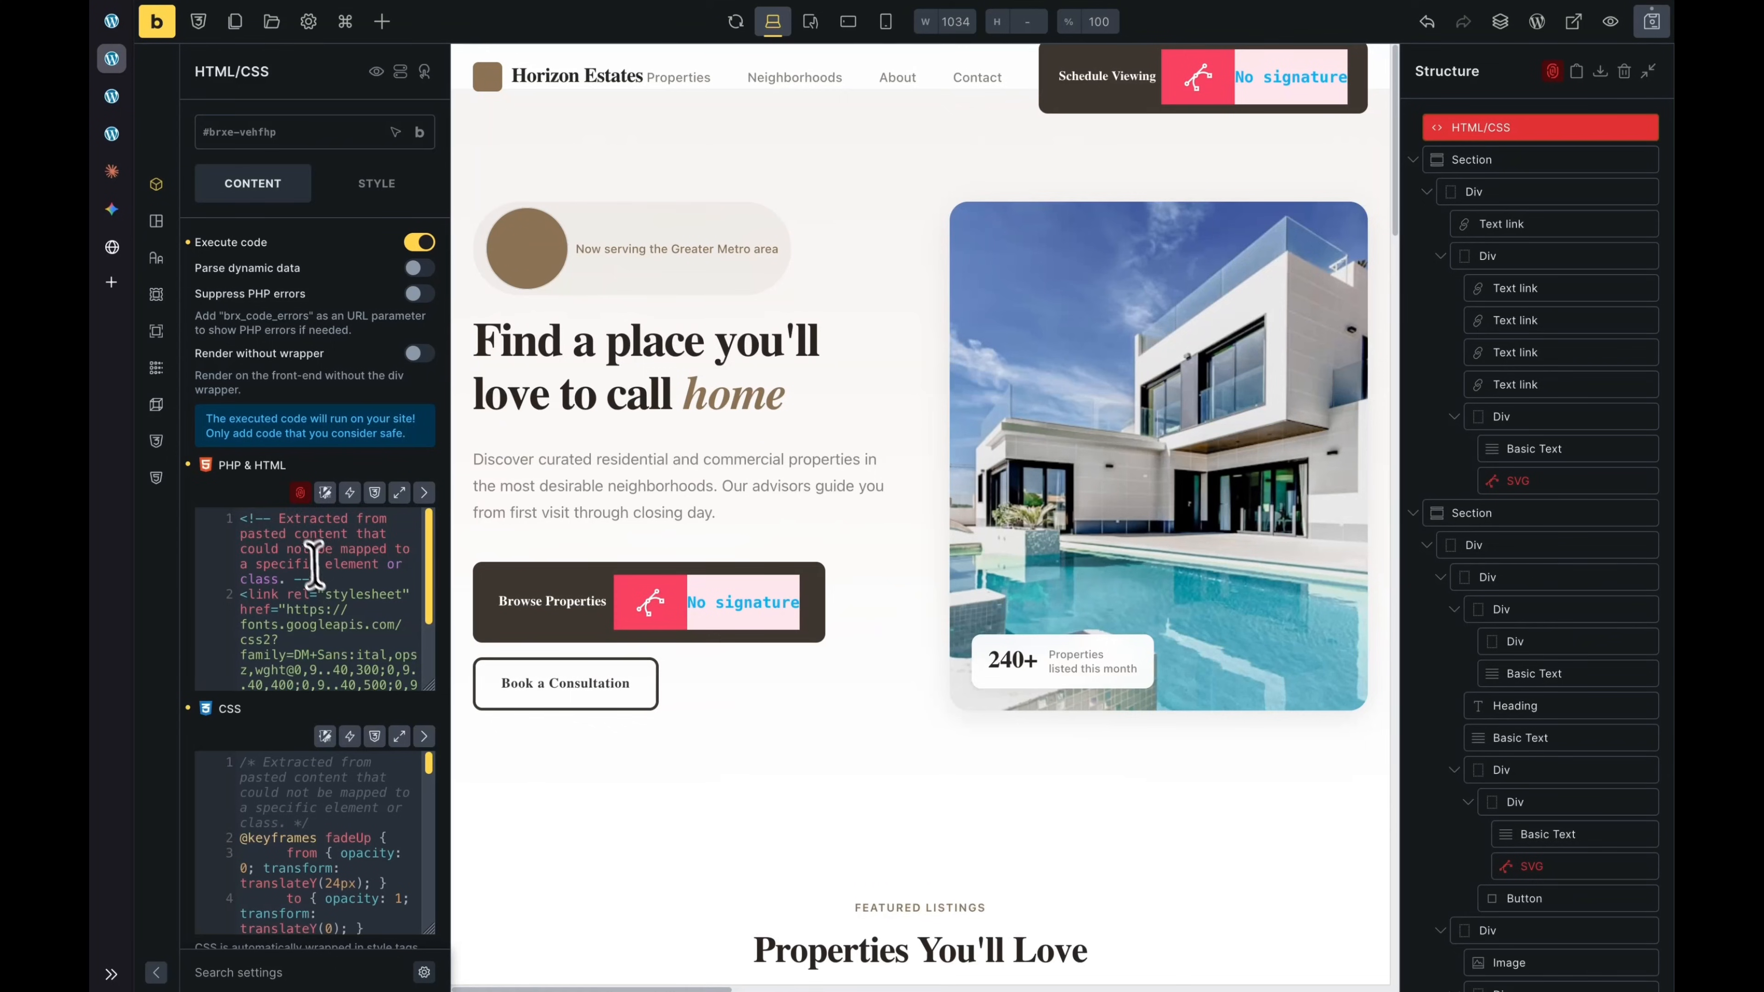
scroll(325, 579, down, 2)
scroll(325, 578, down, 2)
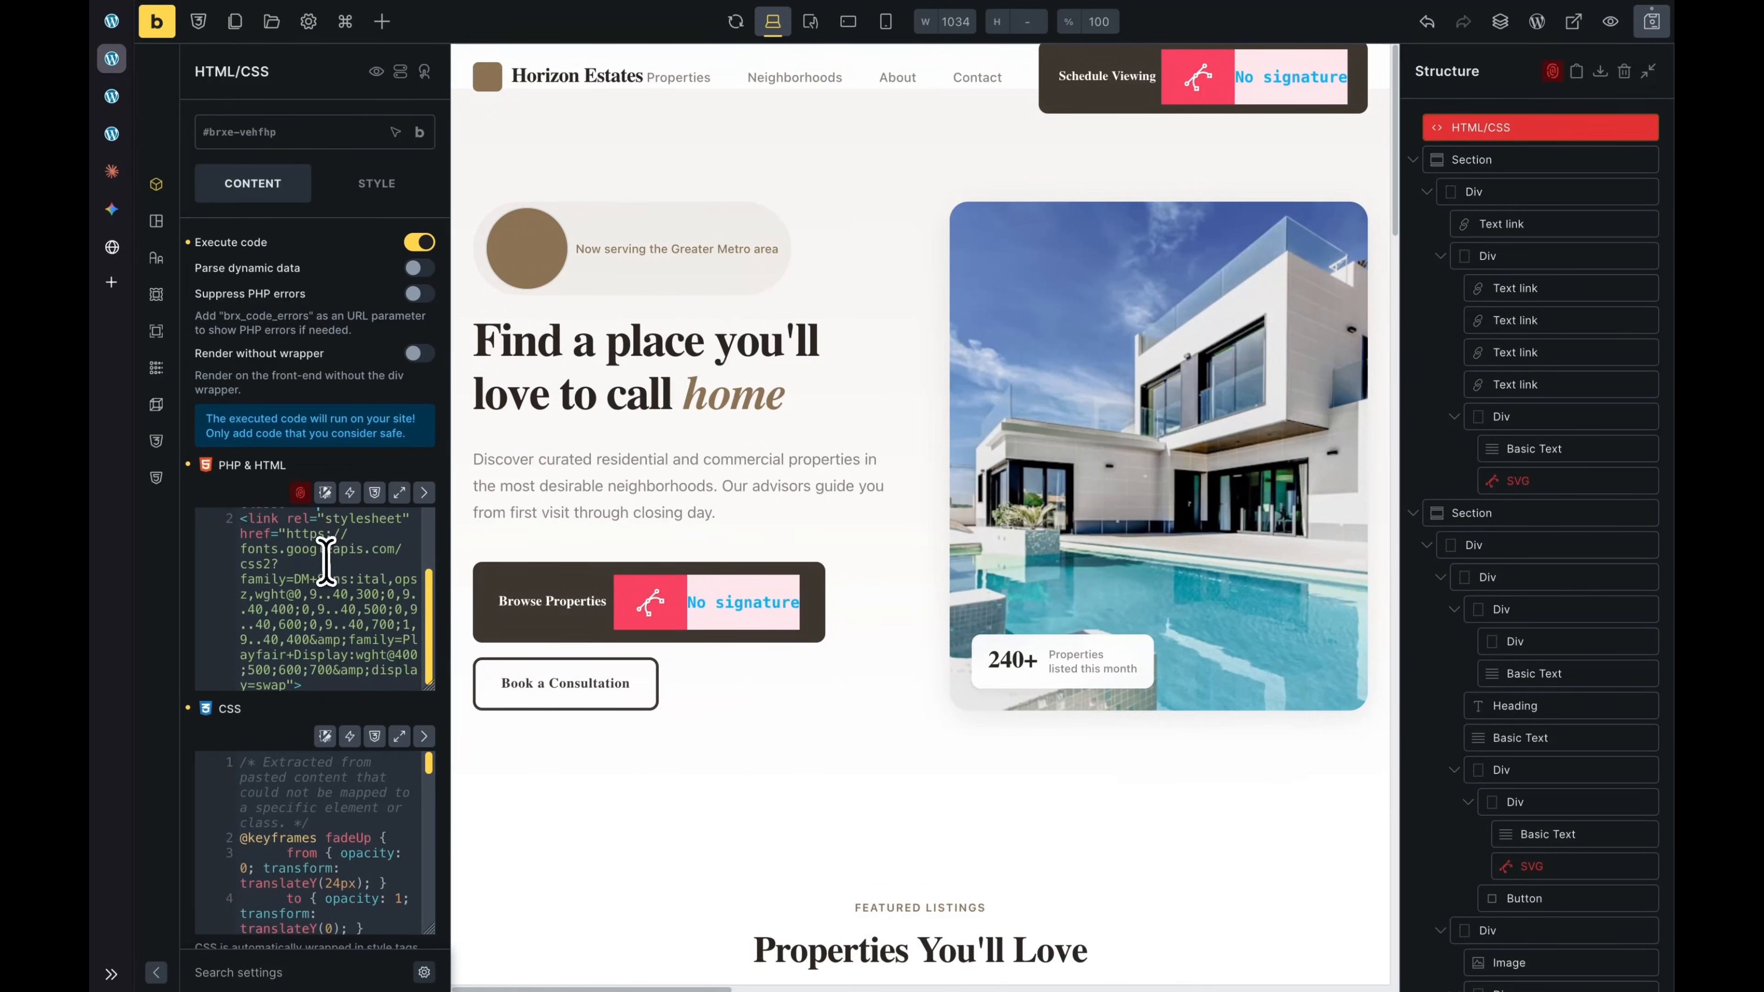
scroll(327, 568, down, 1)
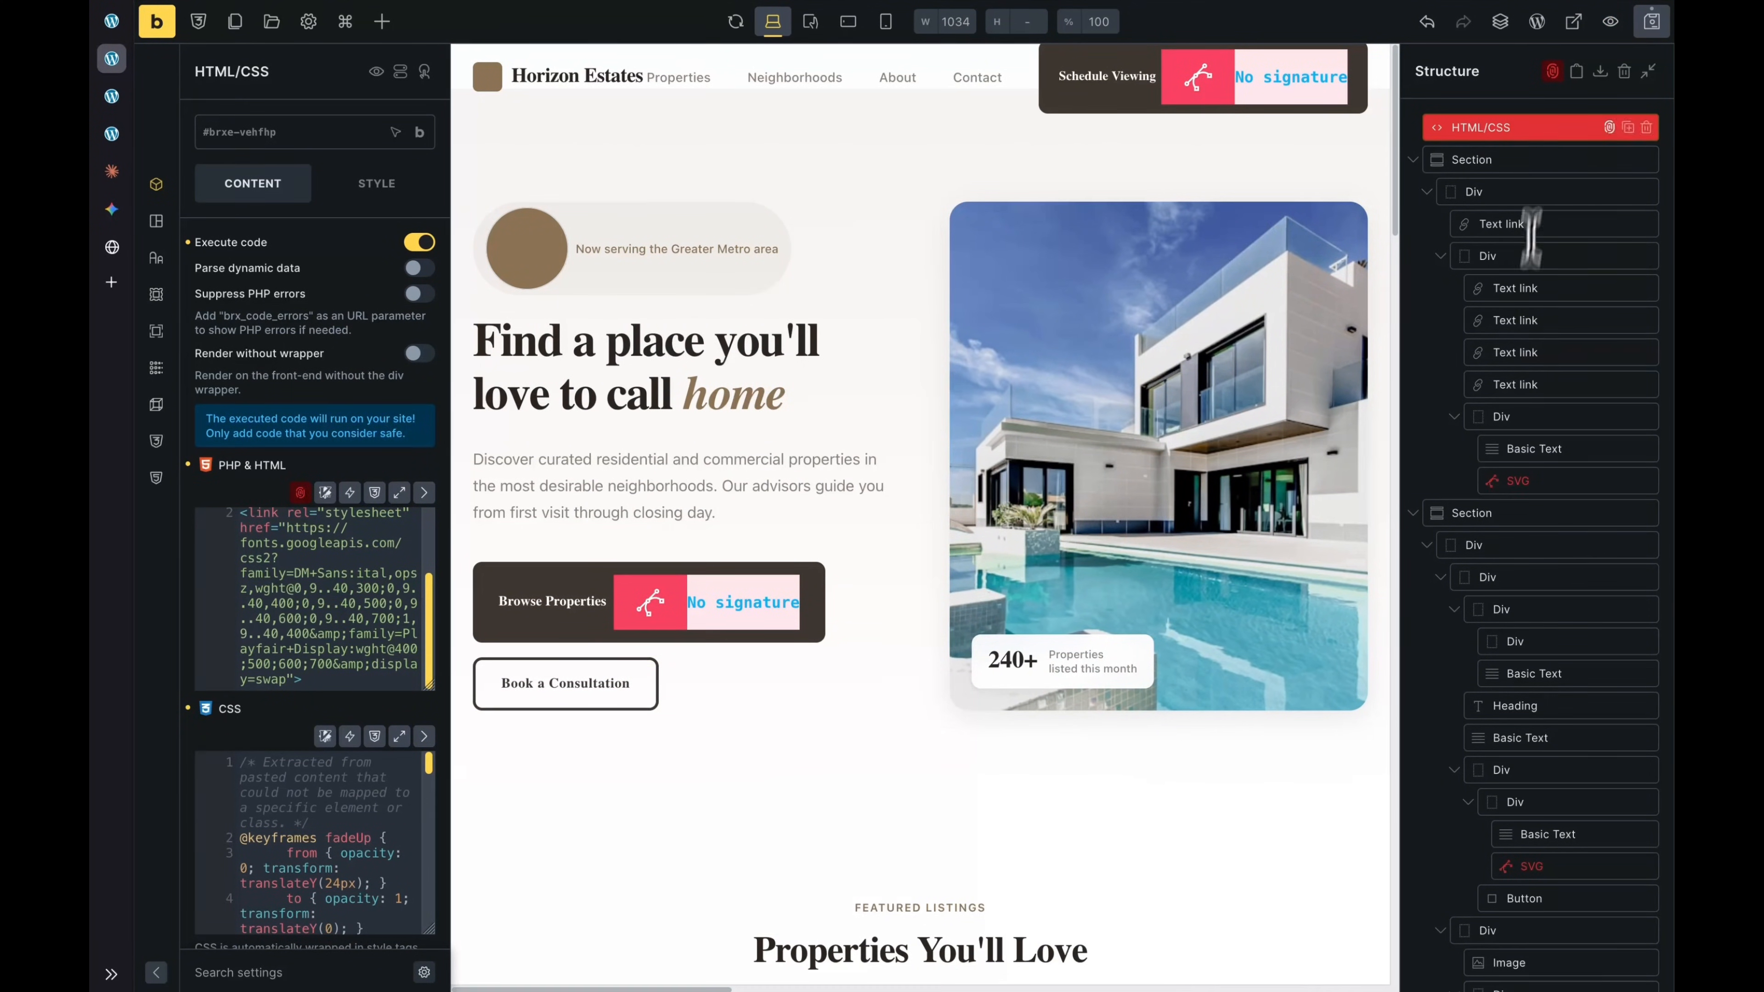
Step: Review the list of unsigned code elements and sign all of them at once
click(1552, 72)
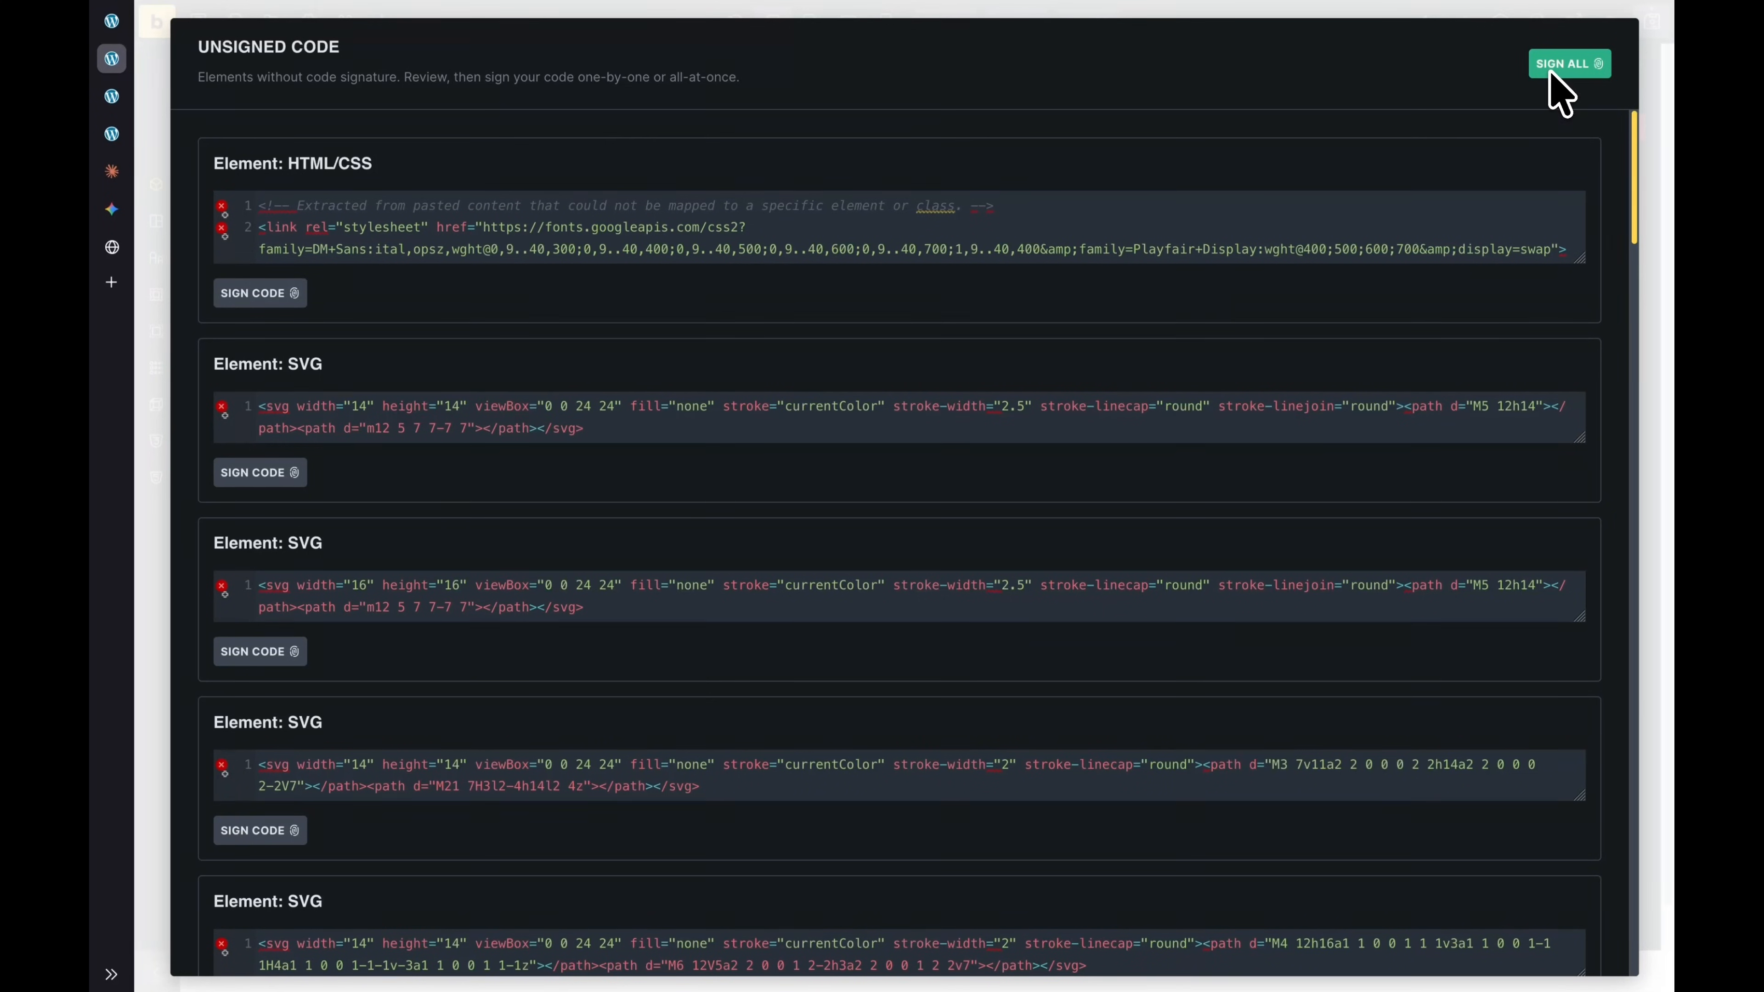
scroll(1424, 394, down, 15)
scroll(1425, 394, down, 5)
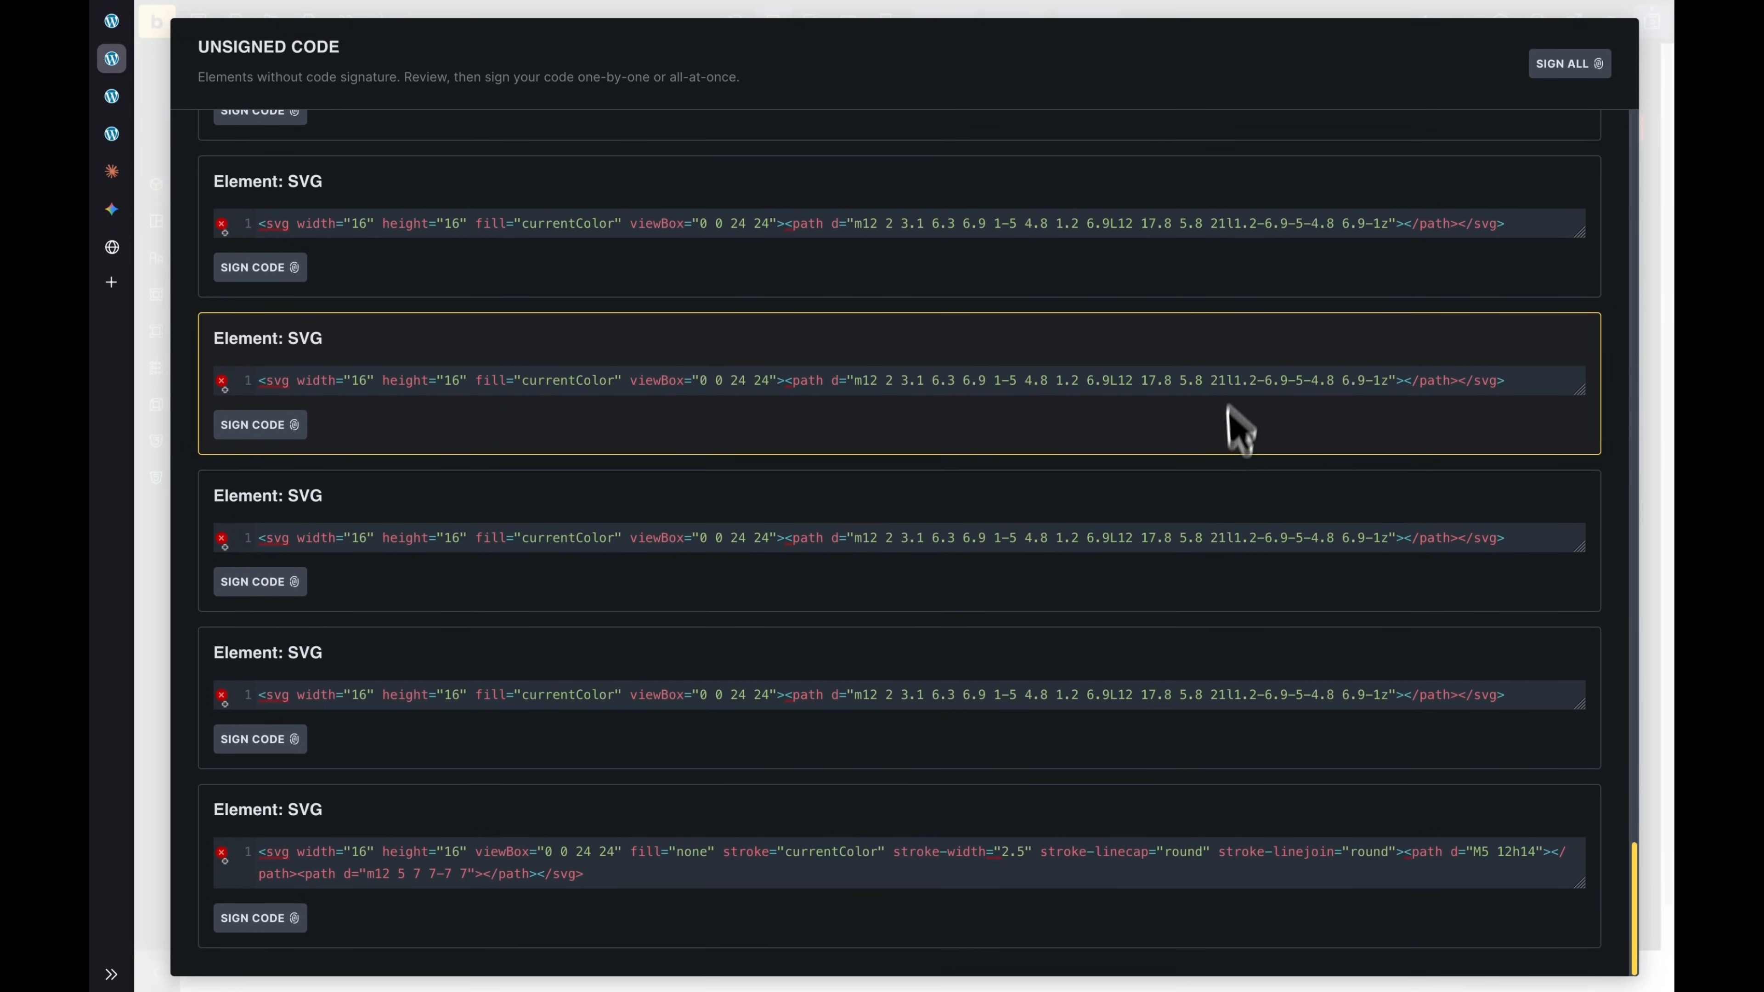
scroll(1310, 452, up, 20)
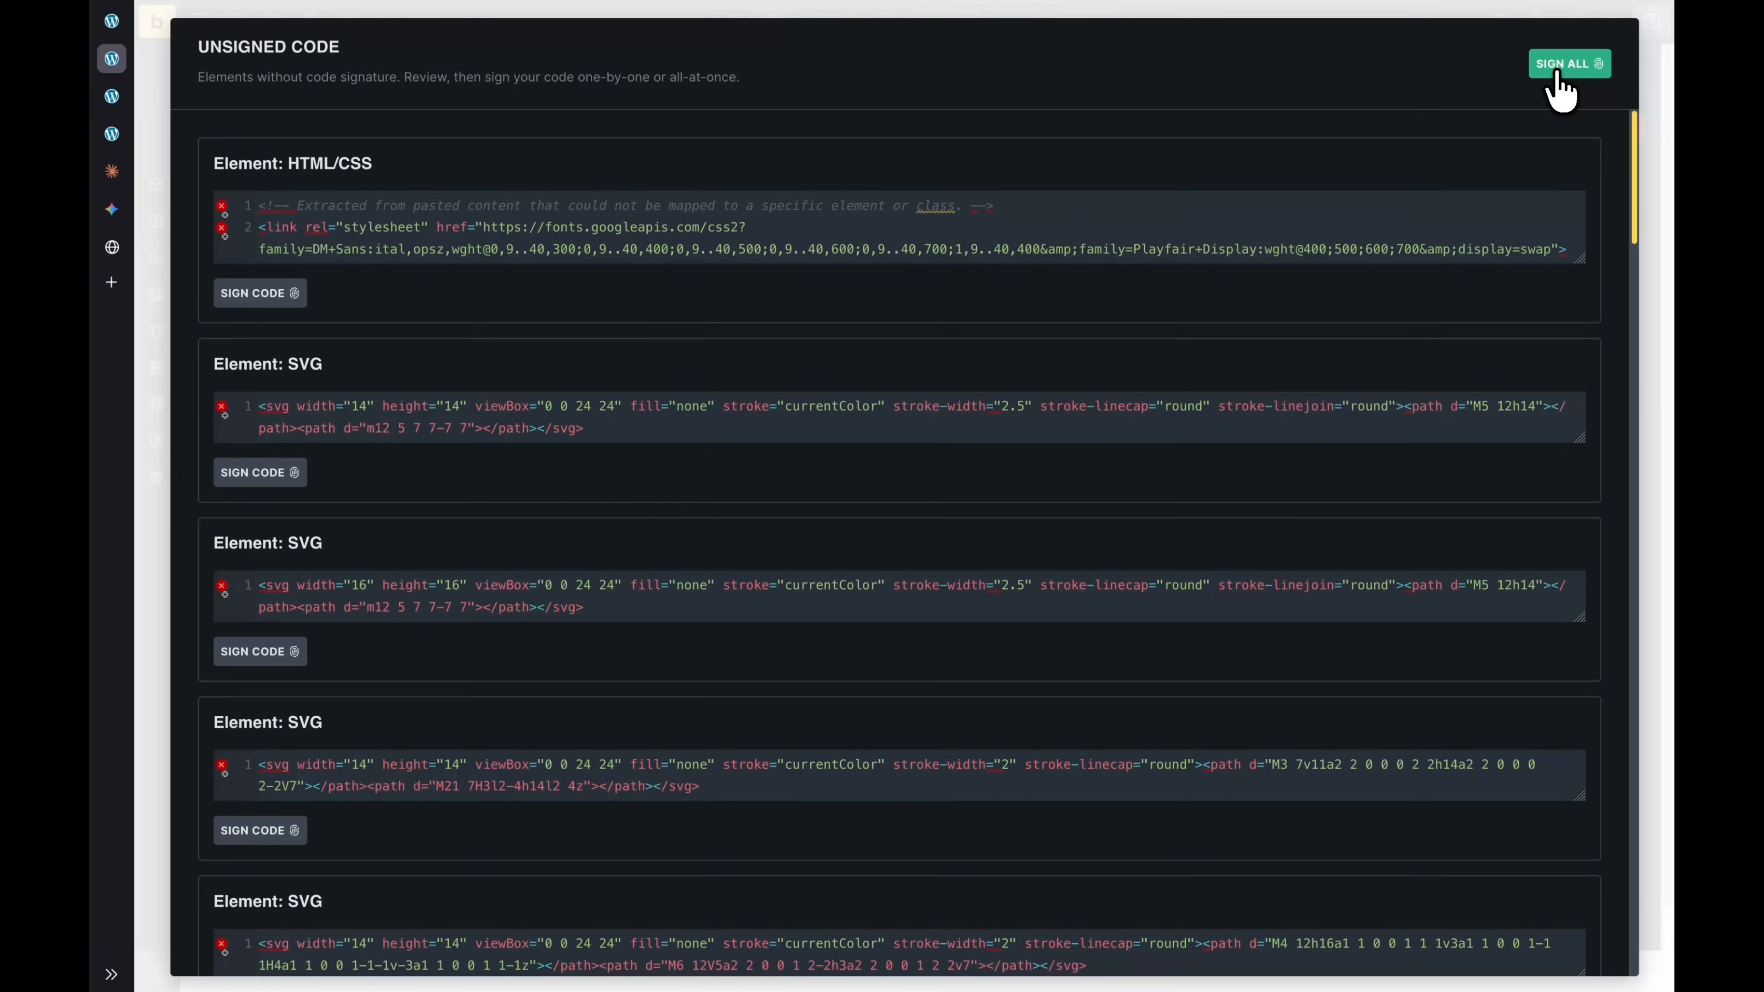
click(1558, 70)
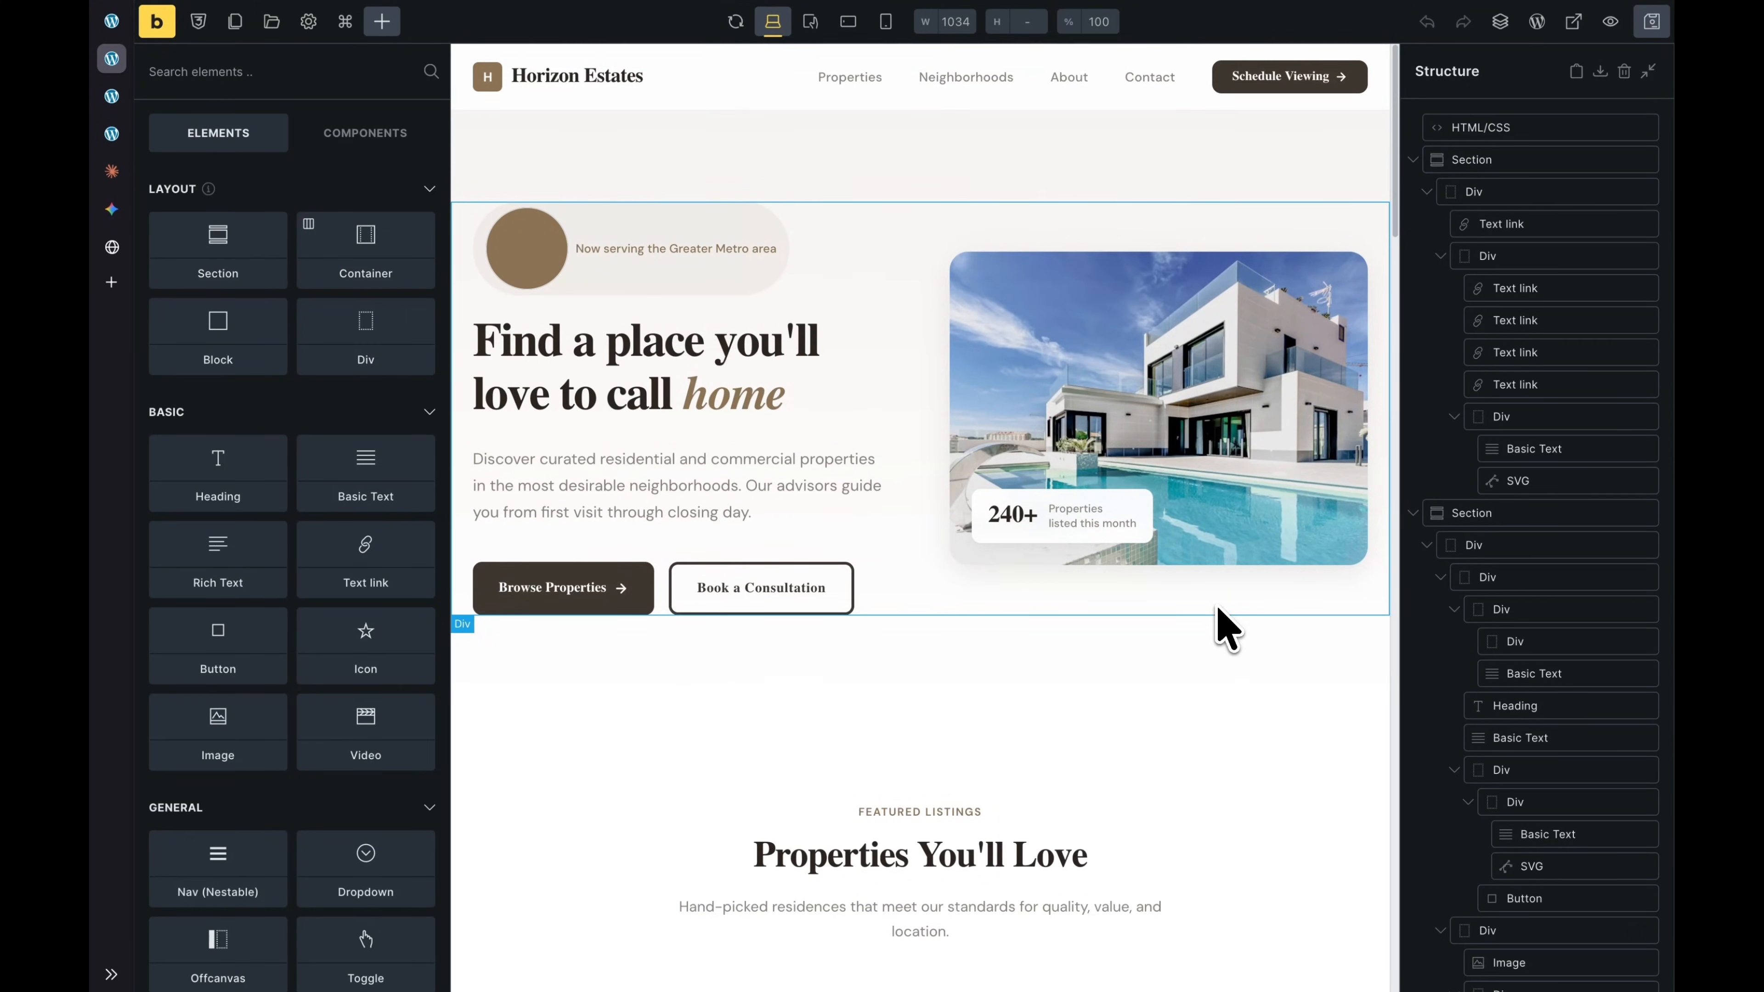
Step: Review the converted landing page on the canvas down to the footer, along with its element structure
scroll(1277, 698, down, 10)
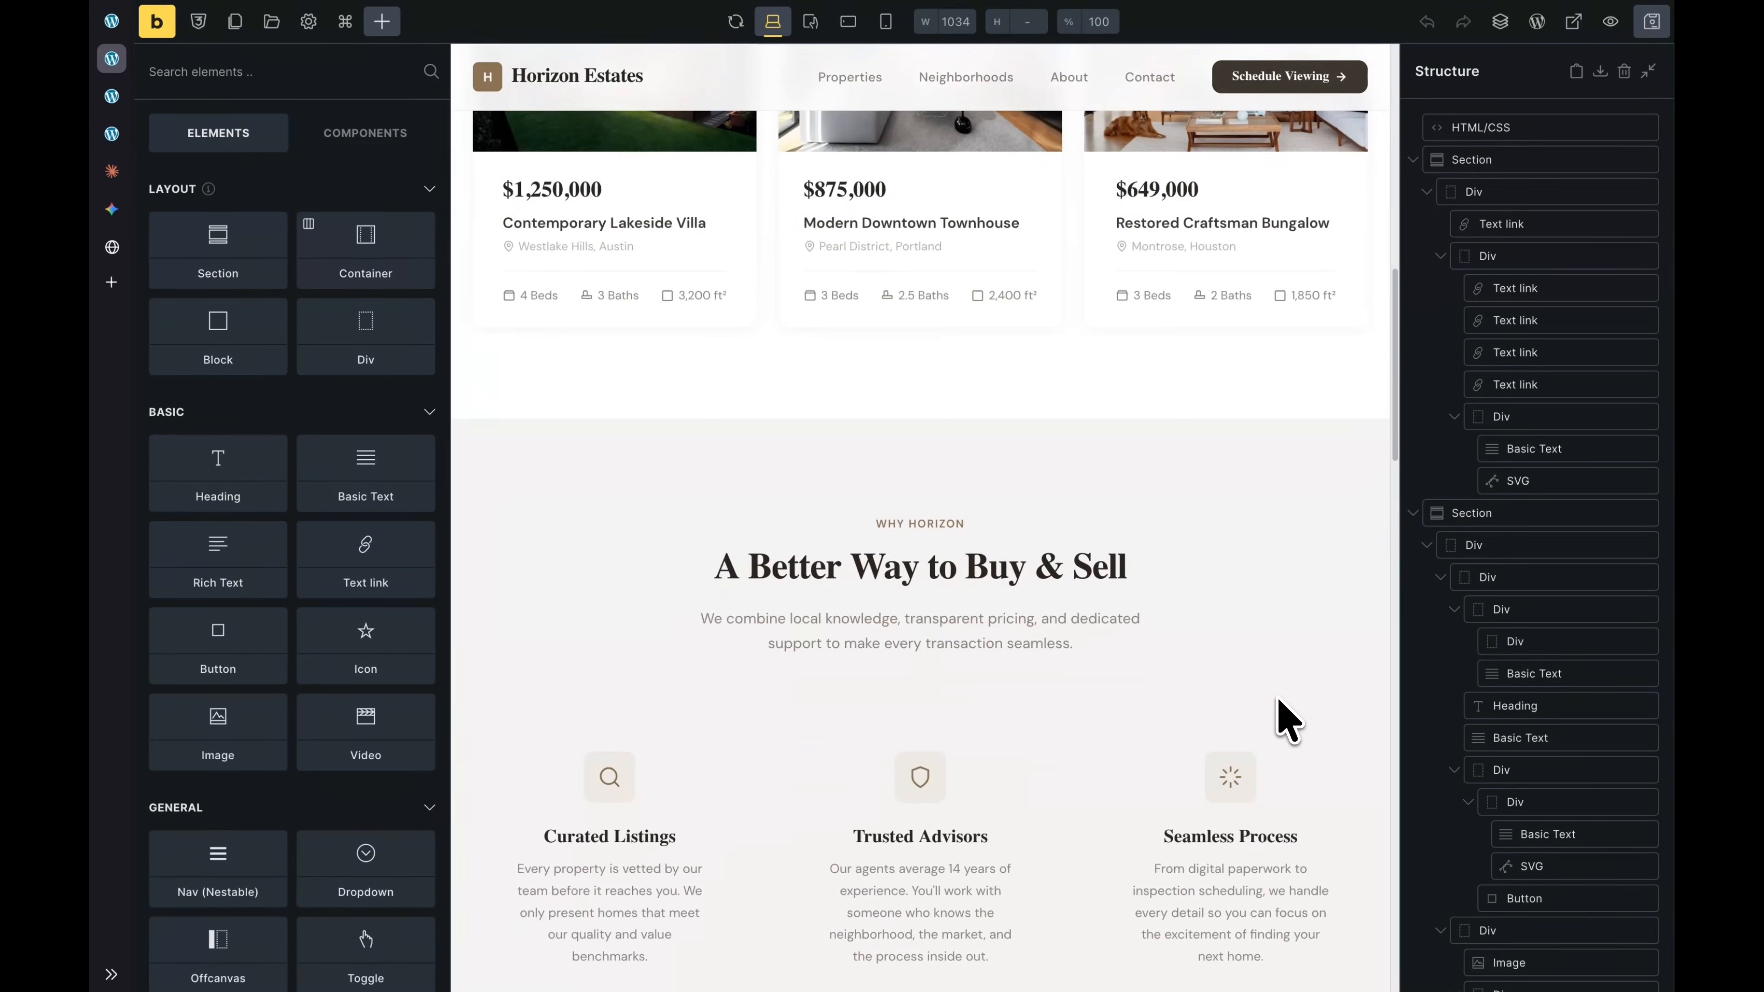
scroll(1278, 698, down, 15)
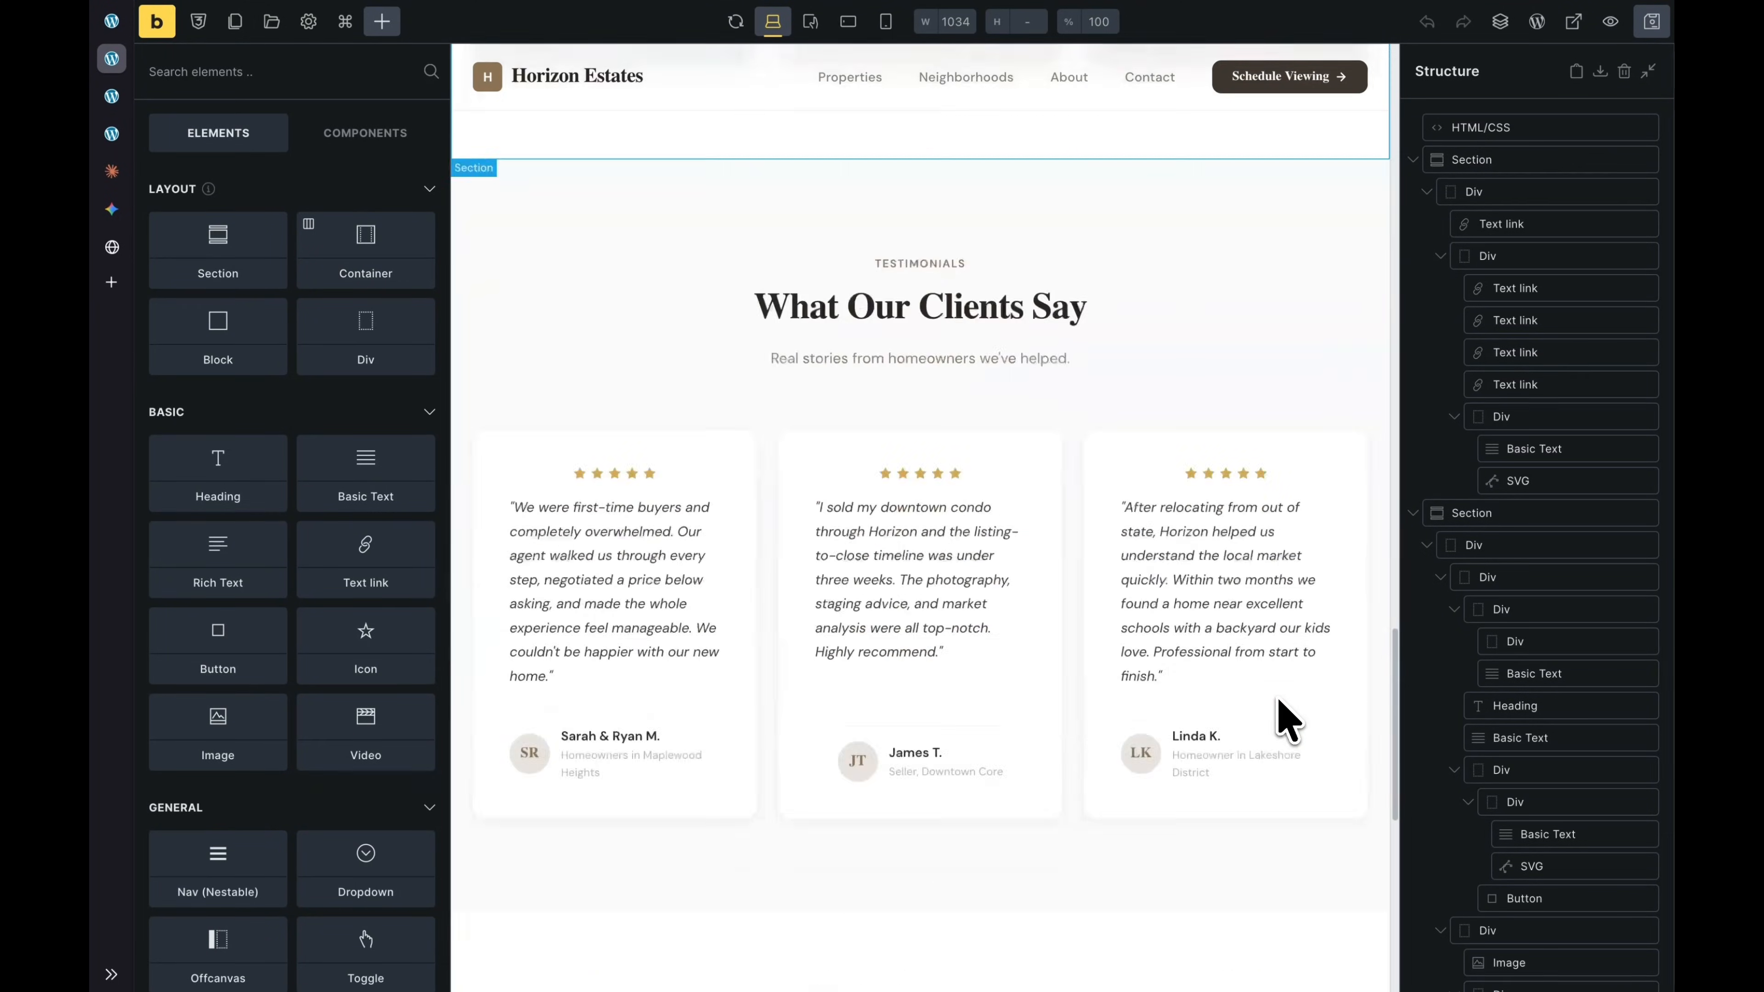
scroll(1277, 698, down, 10)
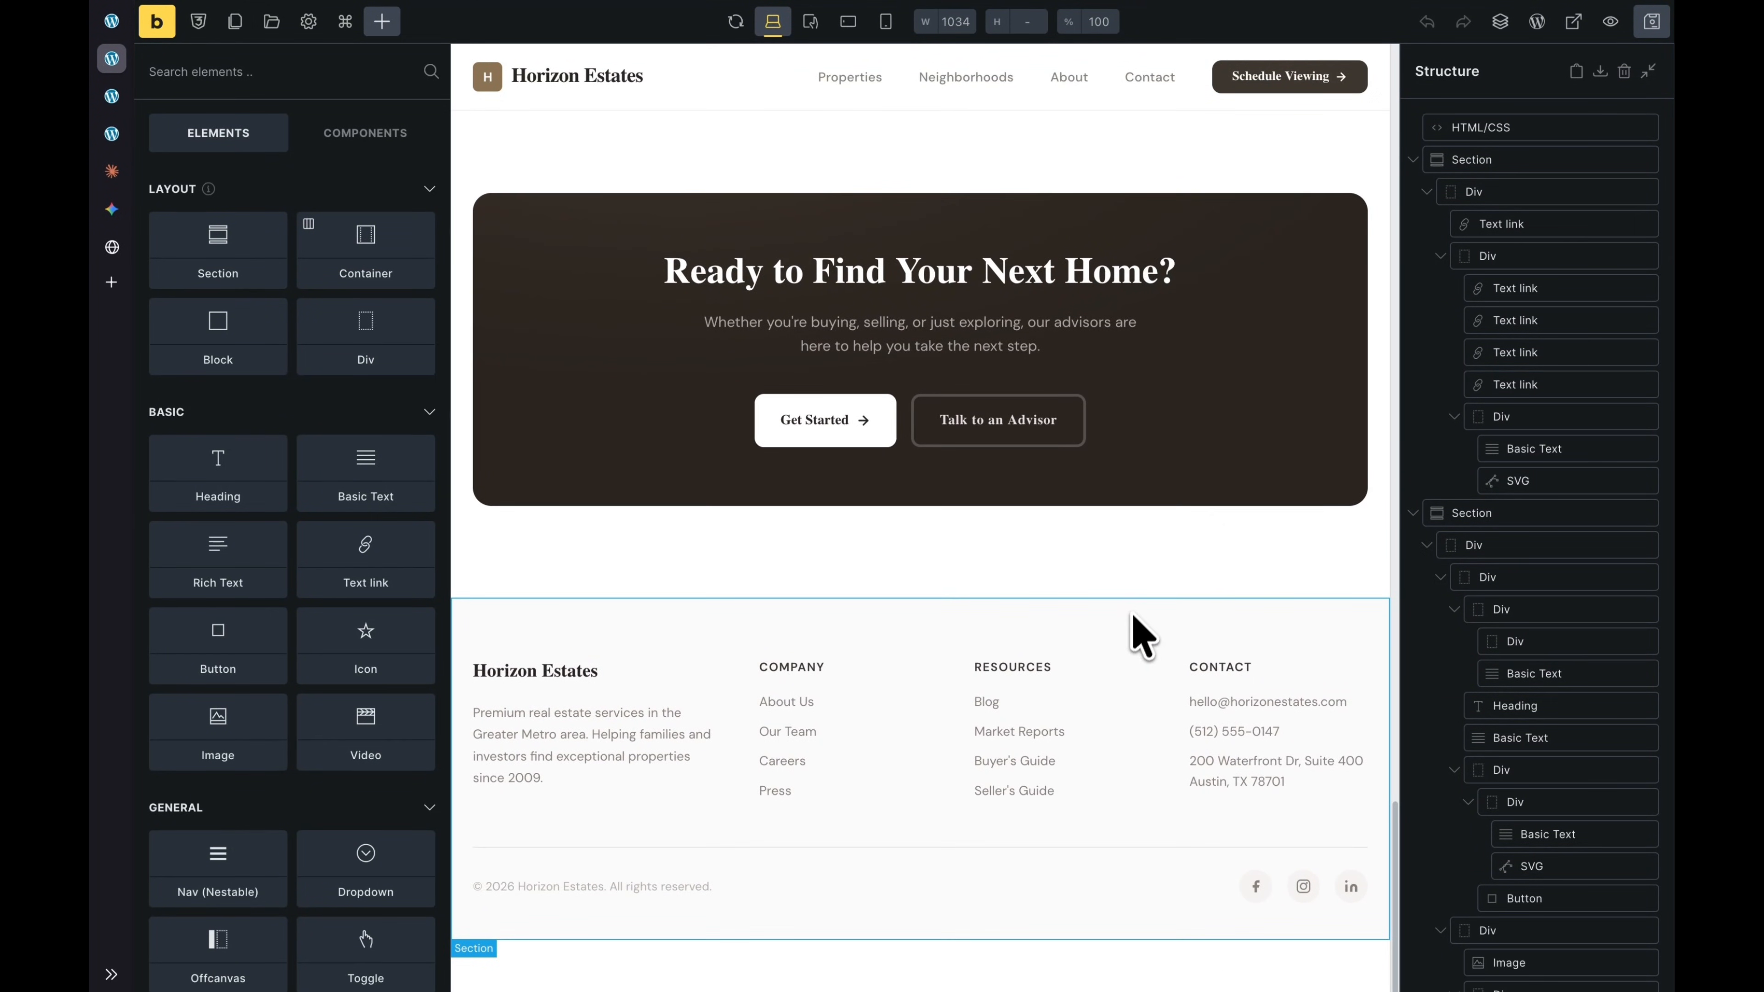
scroll(1243, 556, up, 1)
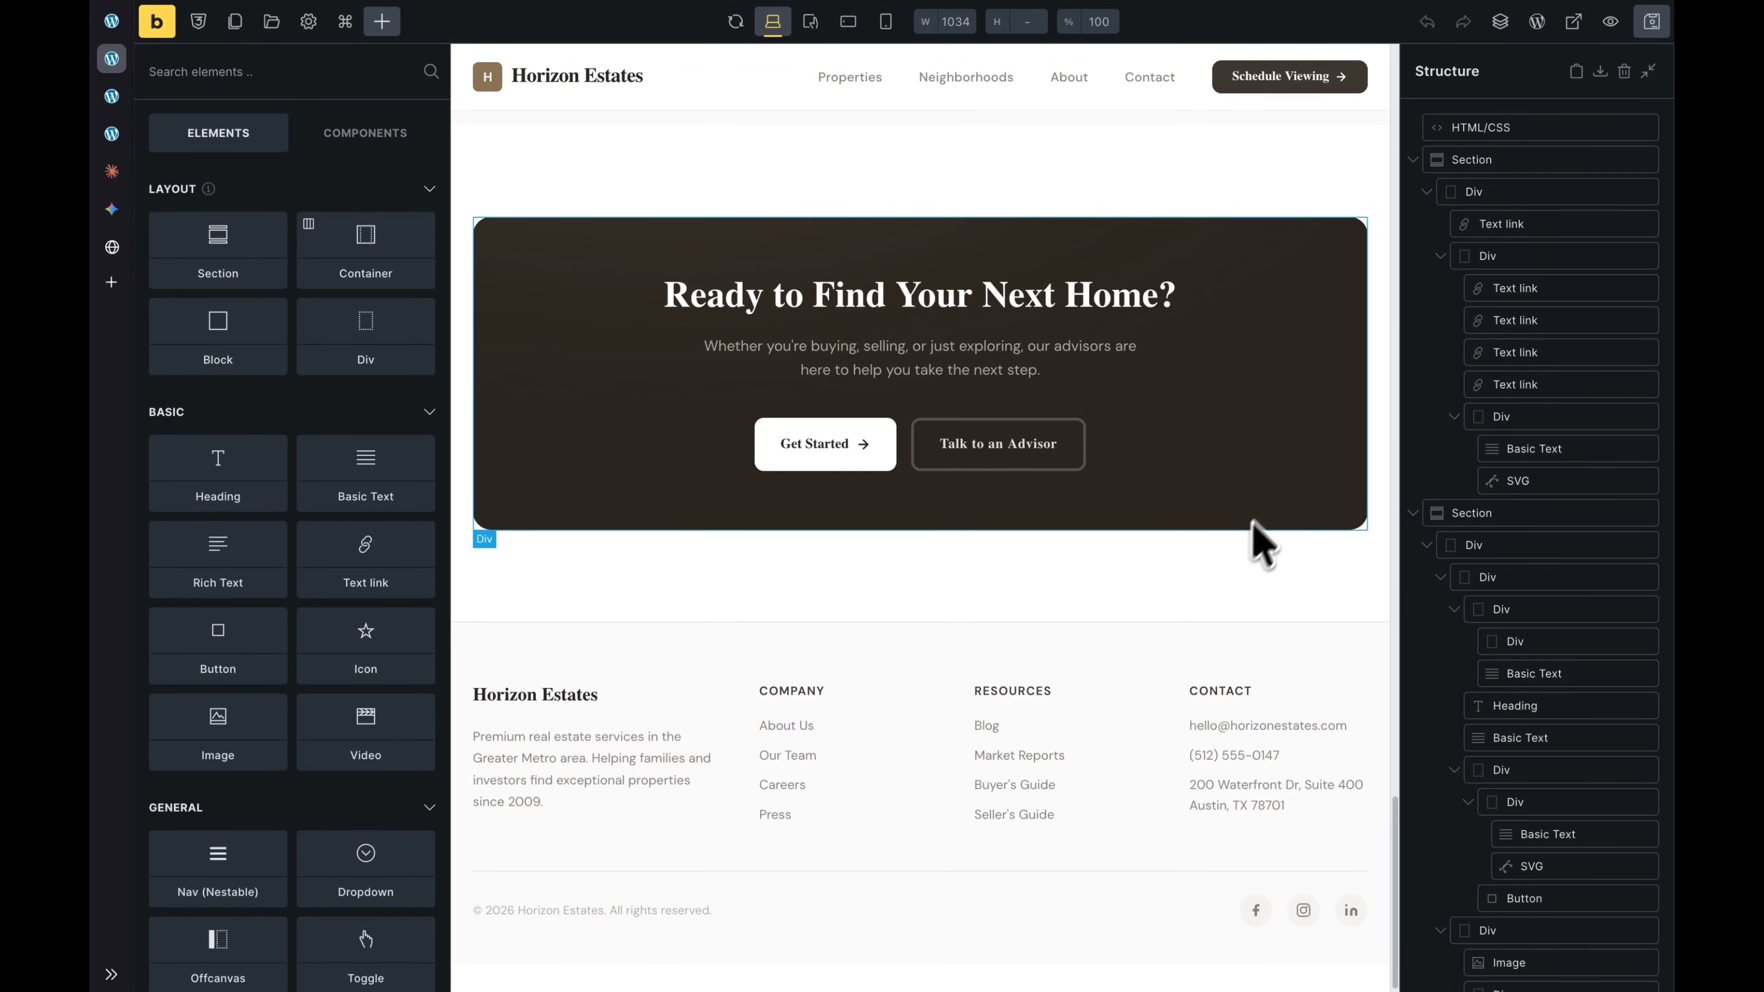
scroll(1437, 571, down, 8)
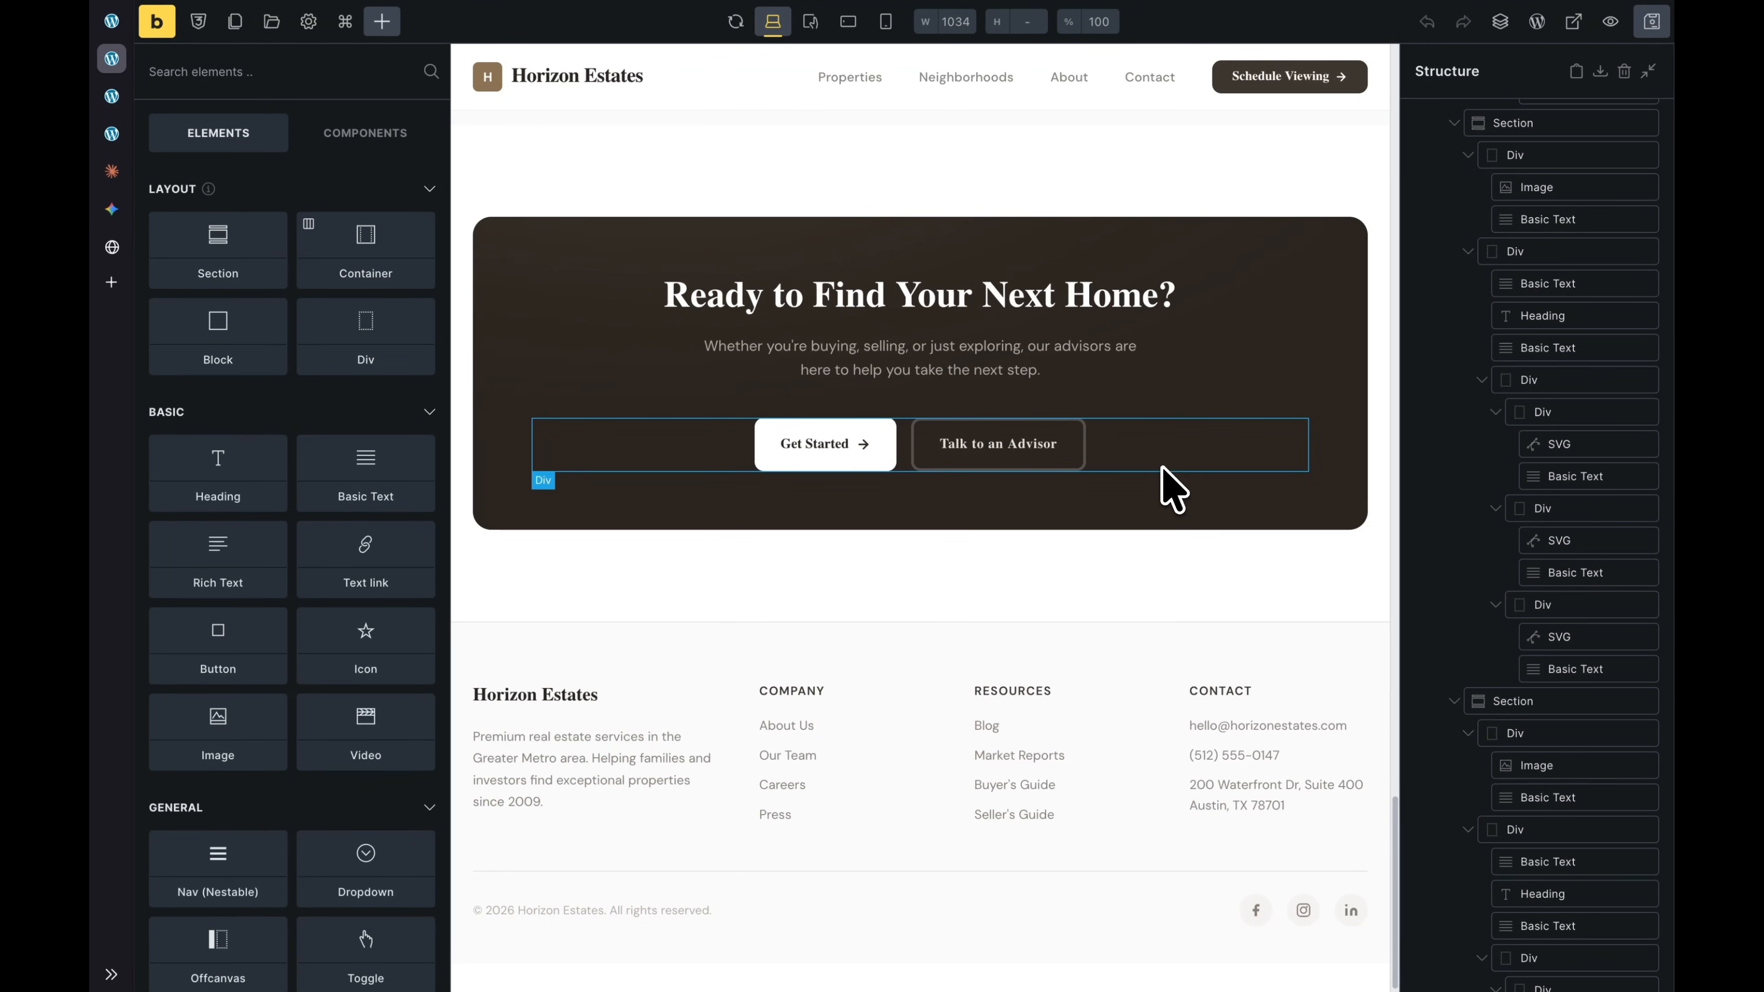
scroll(1166, 482, up, 20)
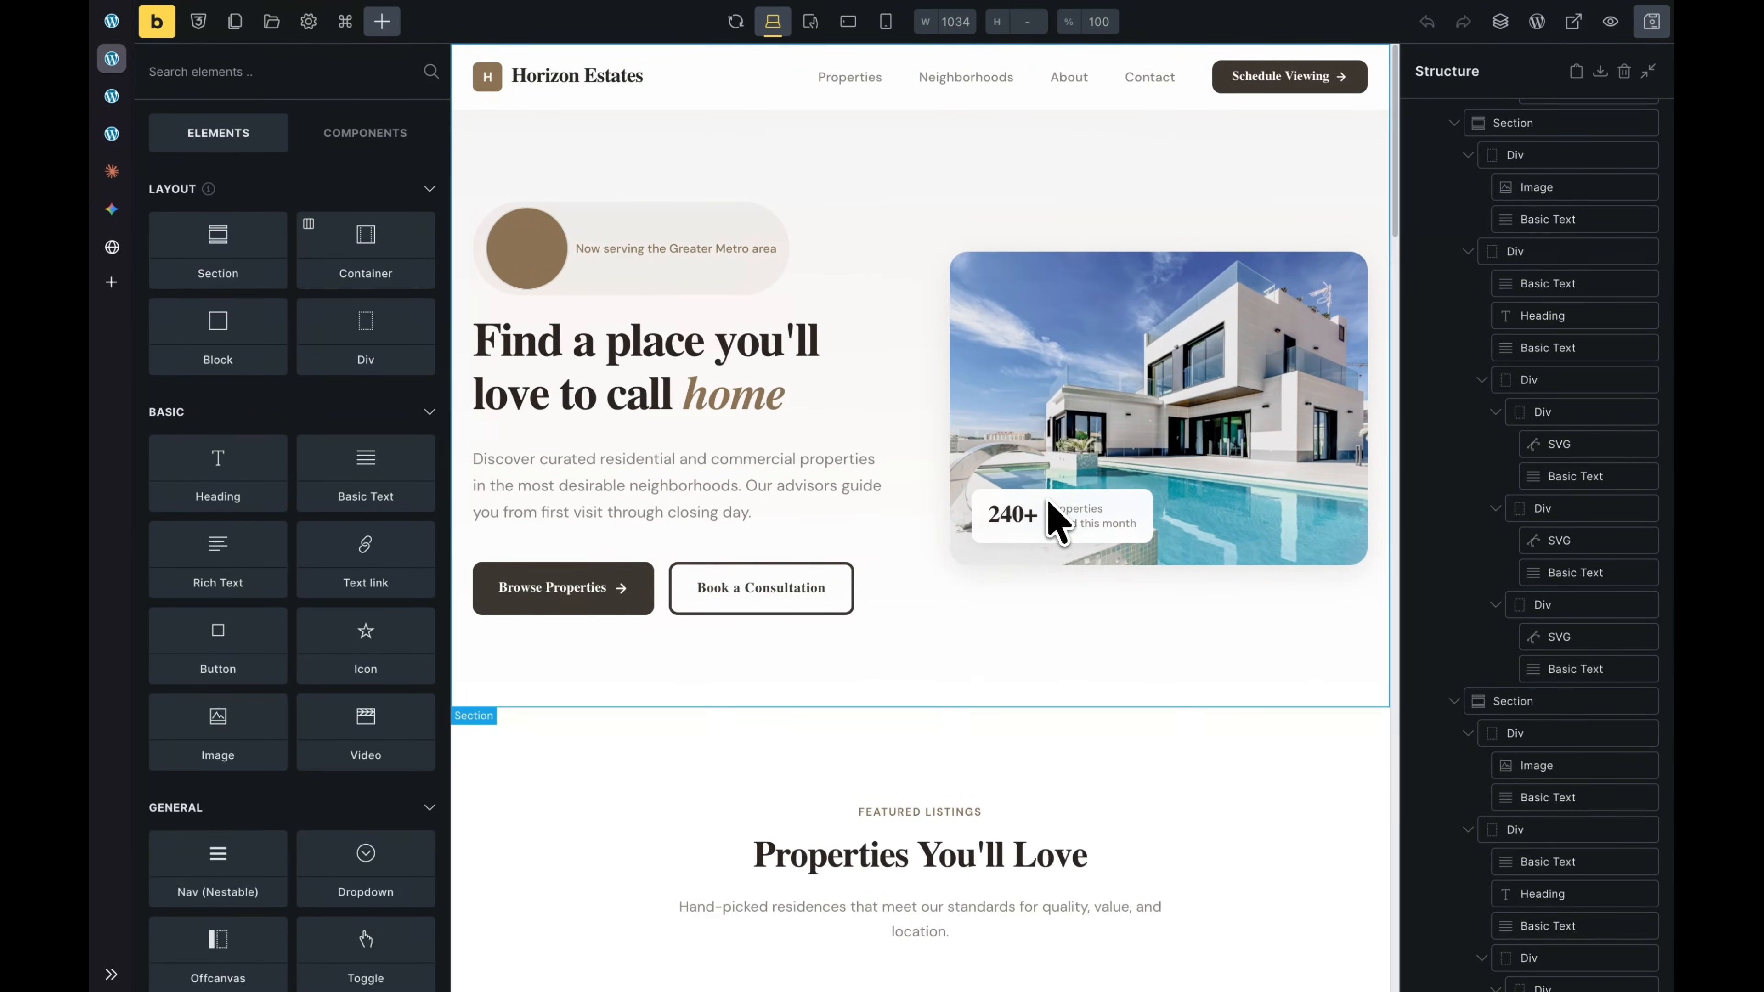
Step: Inspect the settings of the hero image, hero section and Contemporary Lakeside Villa image, and look through the structure tree
click(1132, 405)
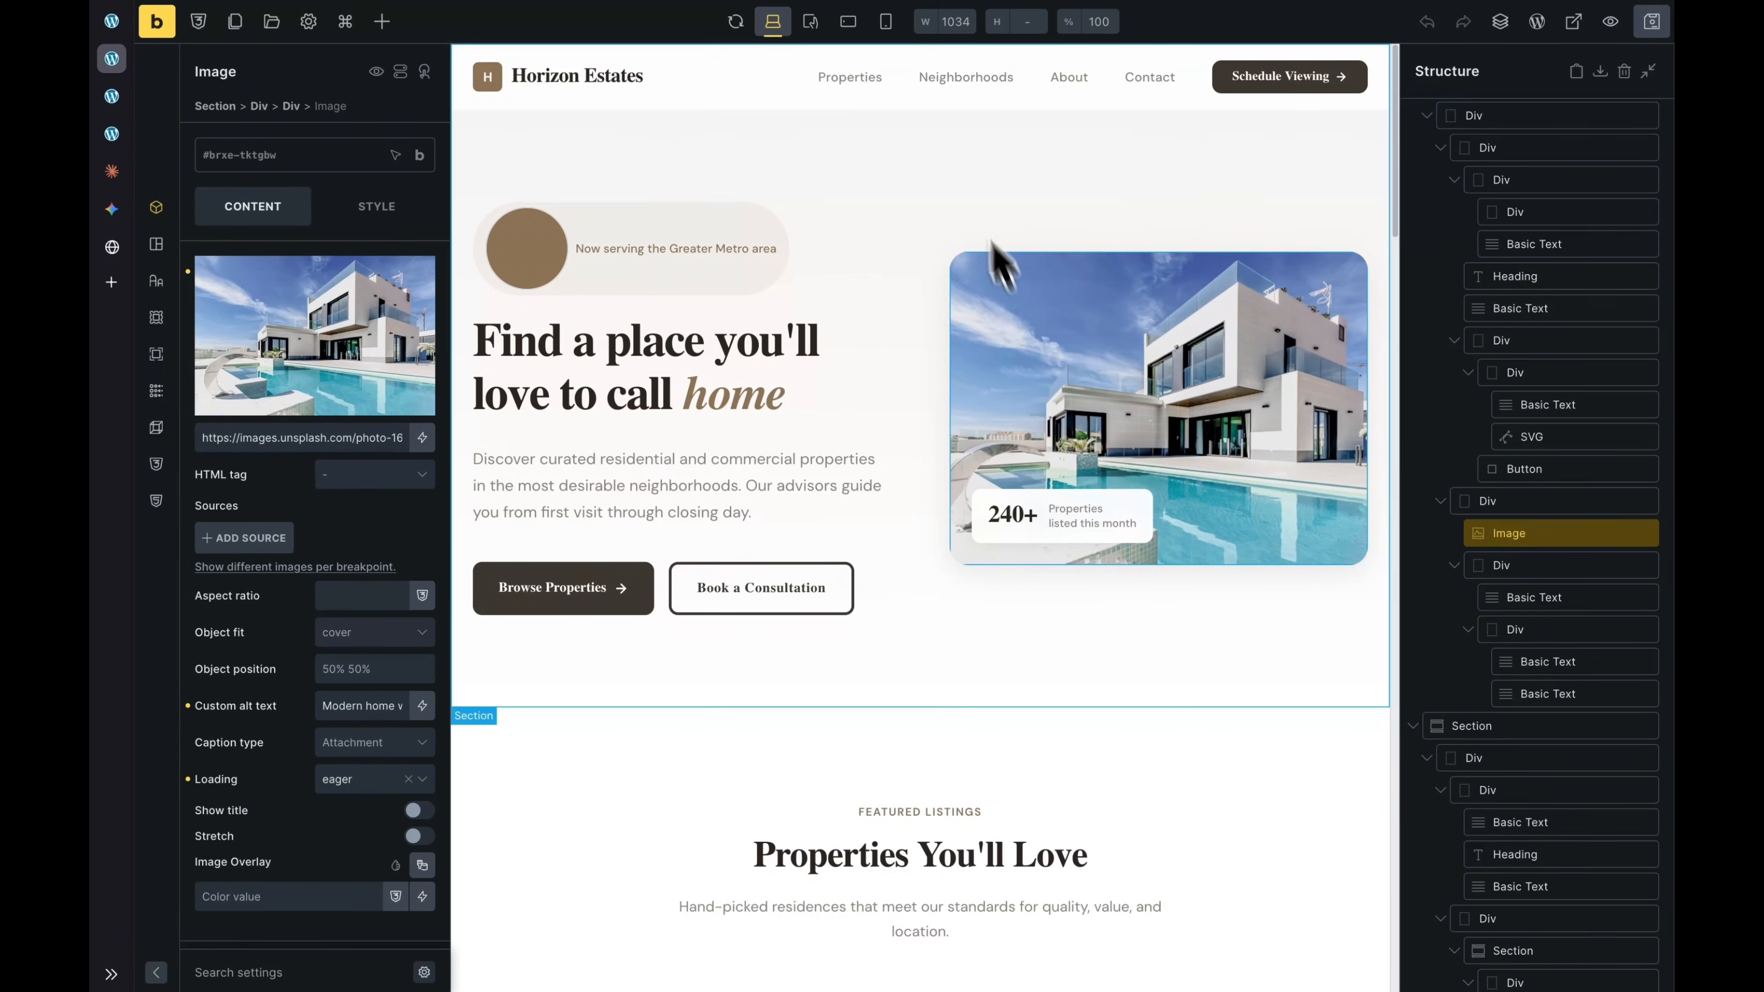
click(950, 146)
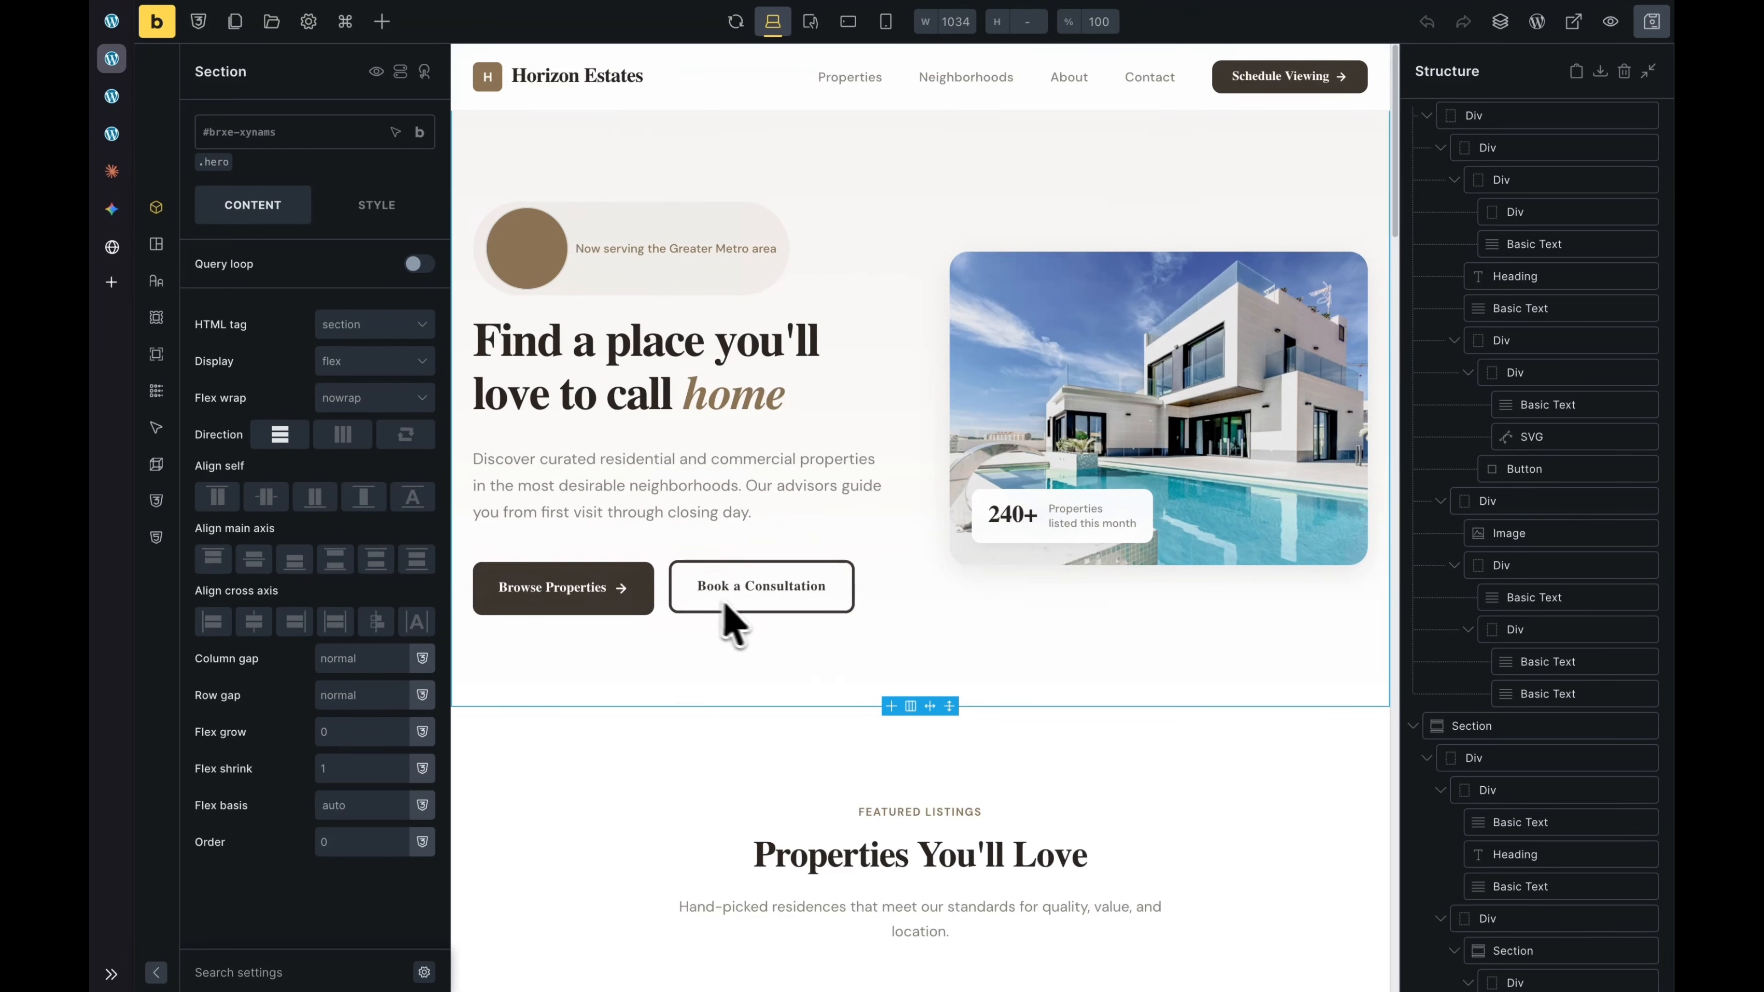
scroll(729, 622, down, 10)
scroll(750, 399, up, 3)
click(746, 393)
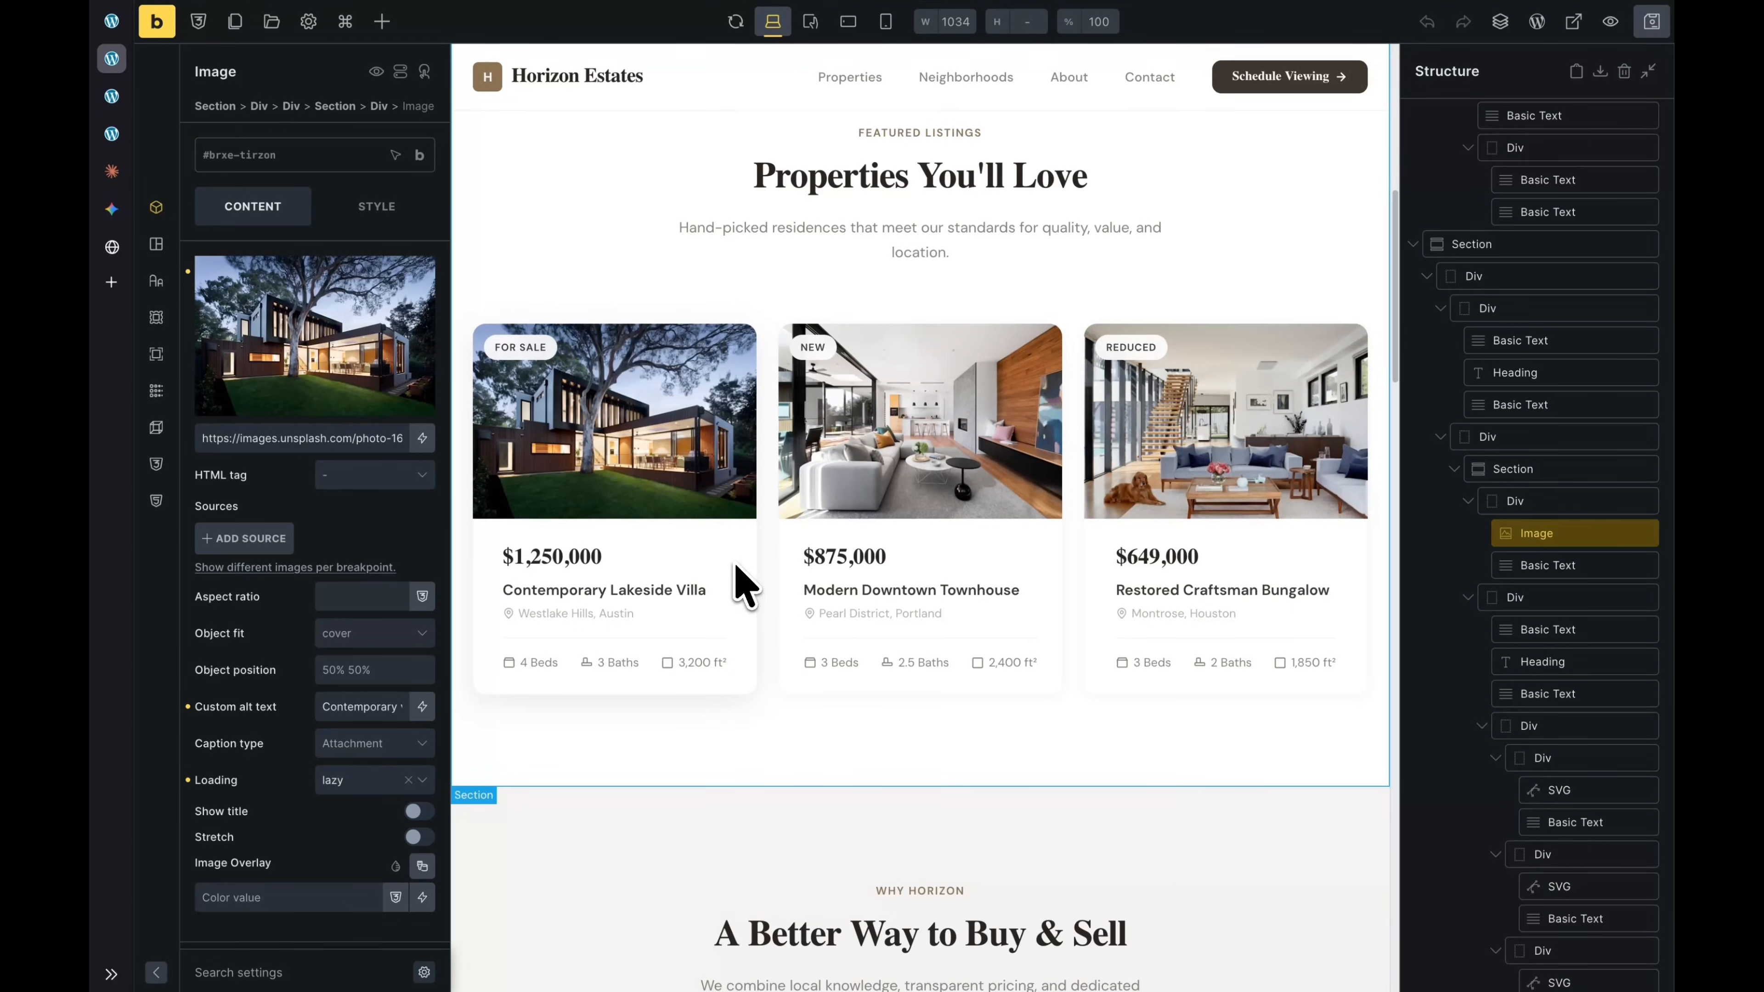
scroll(744, 585, up, 10)
click(1243, 677)
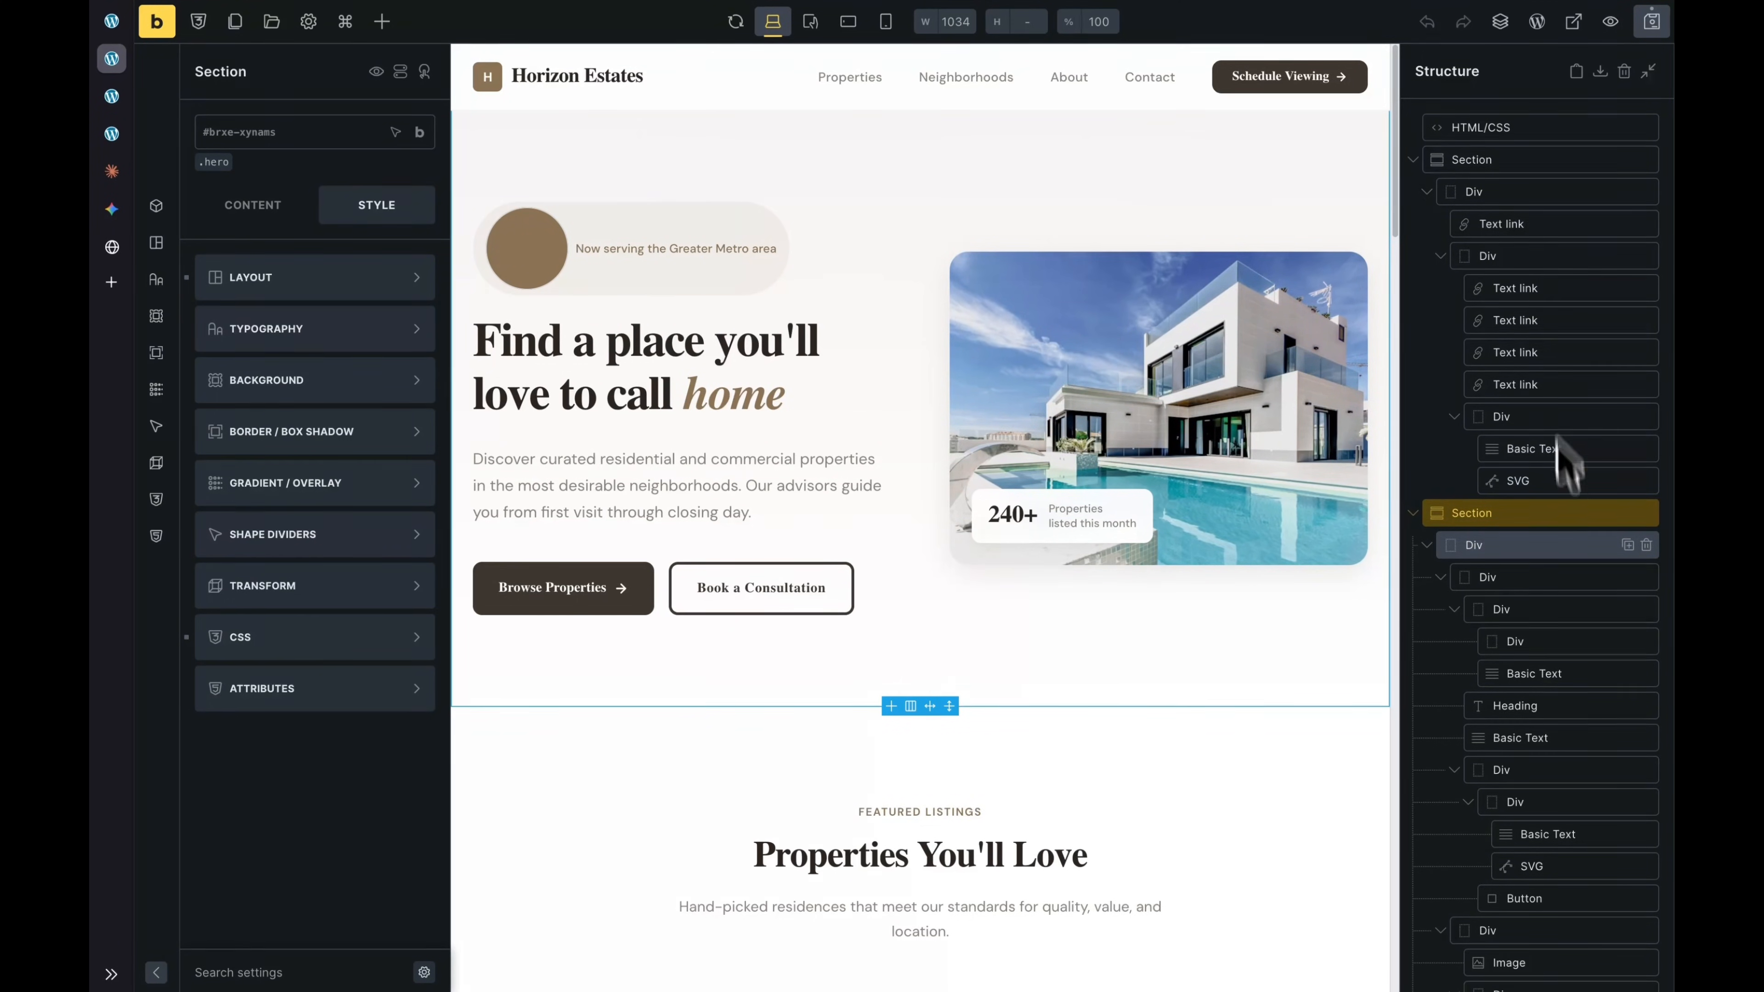
scroll(1565, 487, down, 10)
scroll(1566, 431, down, 5)
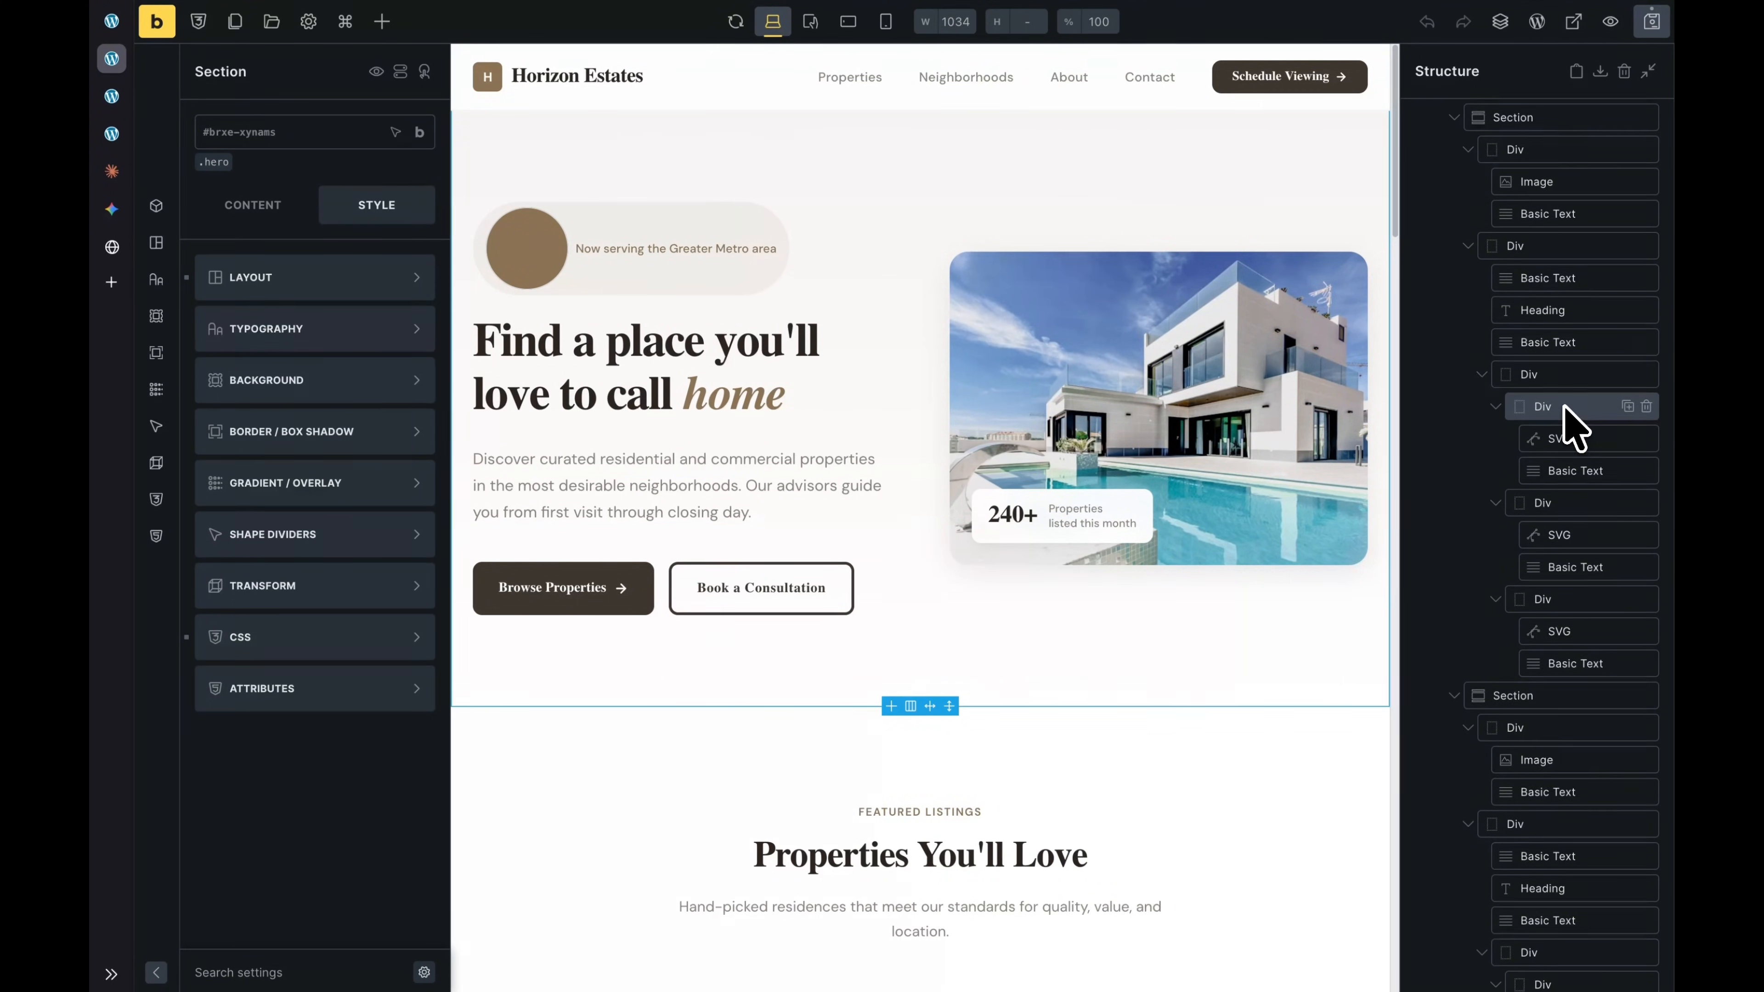
scroll(1572, 430, up, 10)
Step: Examine the HTML/CSS element's content settings, covering its PHP & HTML, CSS and JavaScript code
click(1560, 133)
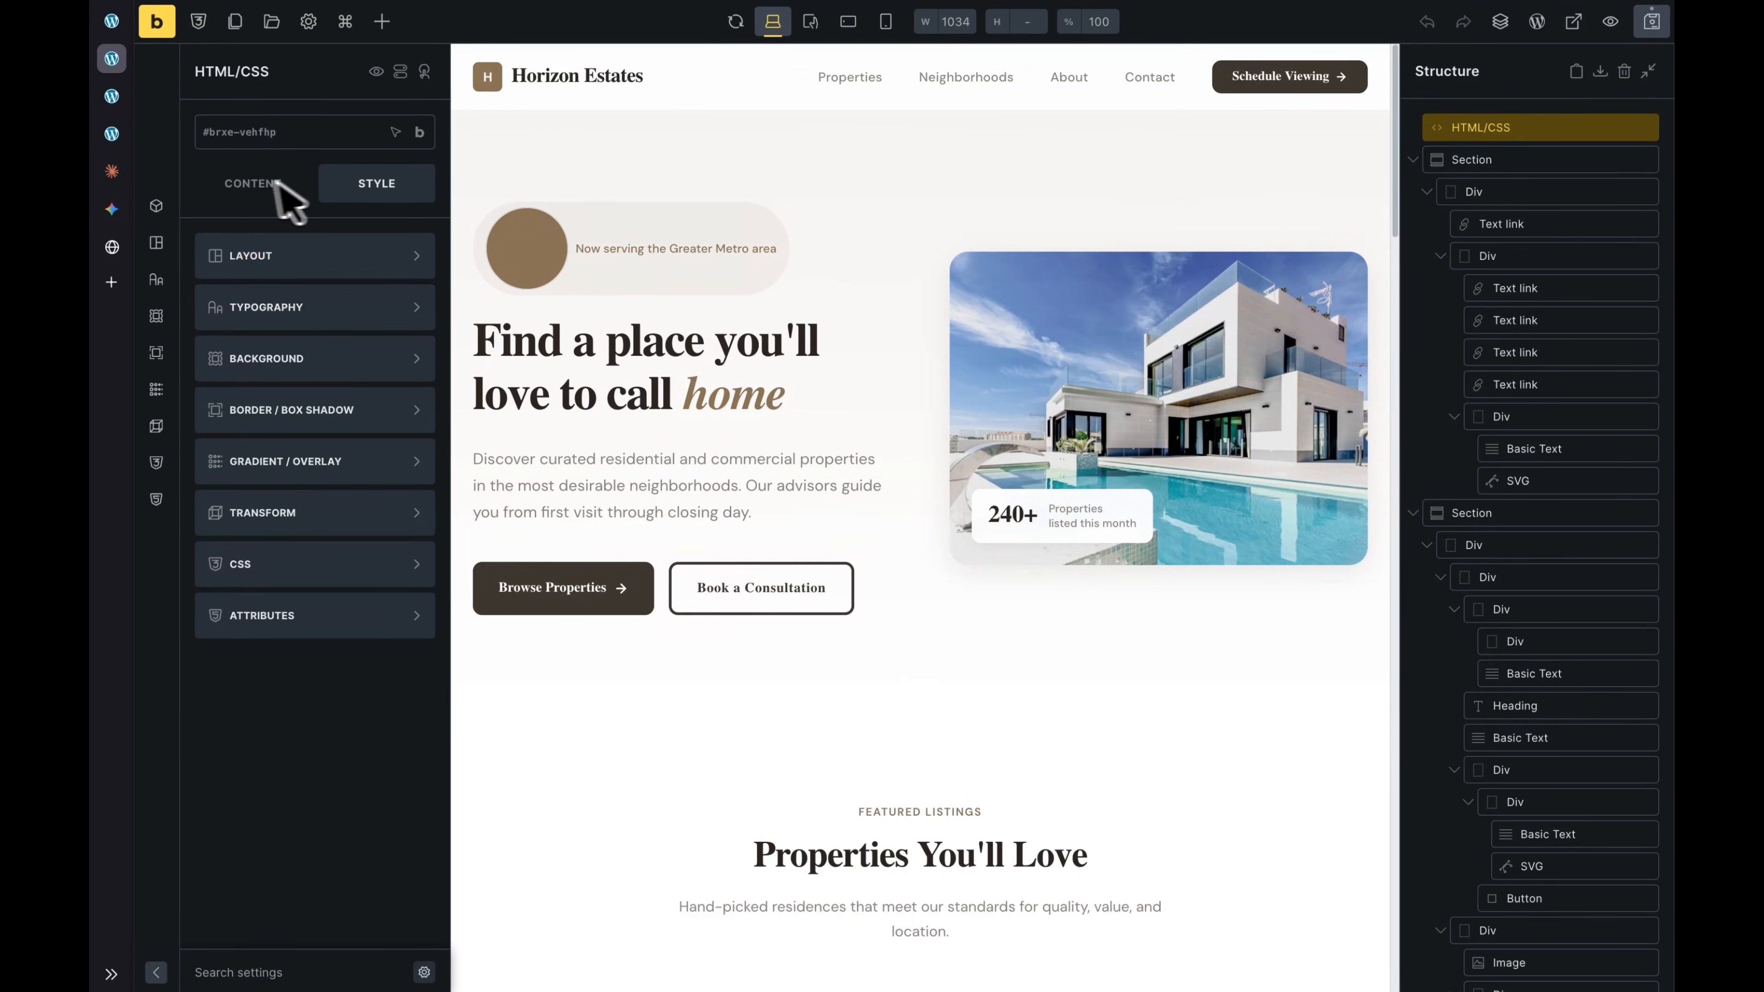
click(252, 183)
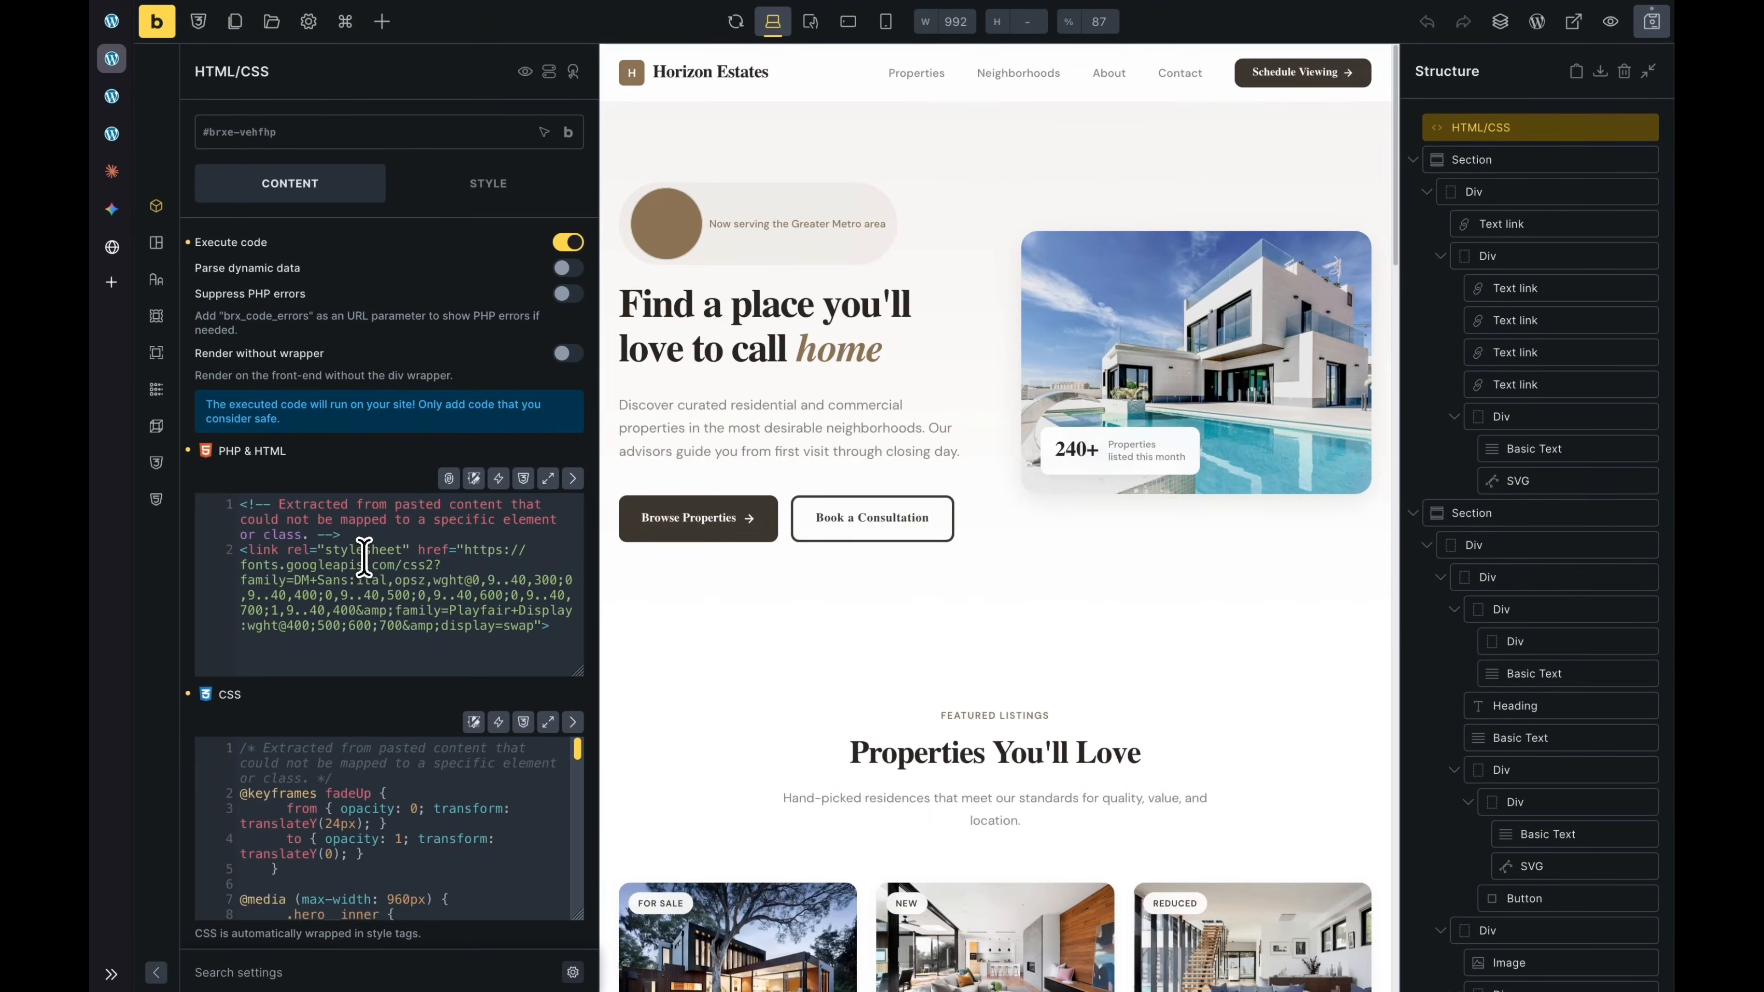
scroll(363, 558, down, 2)
scroll(364, 558, down, 2)
click(363, 695)
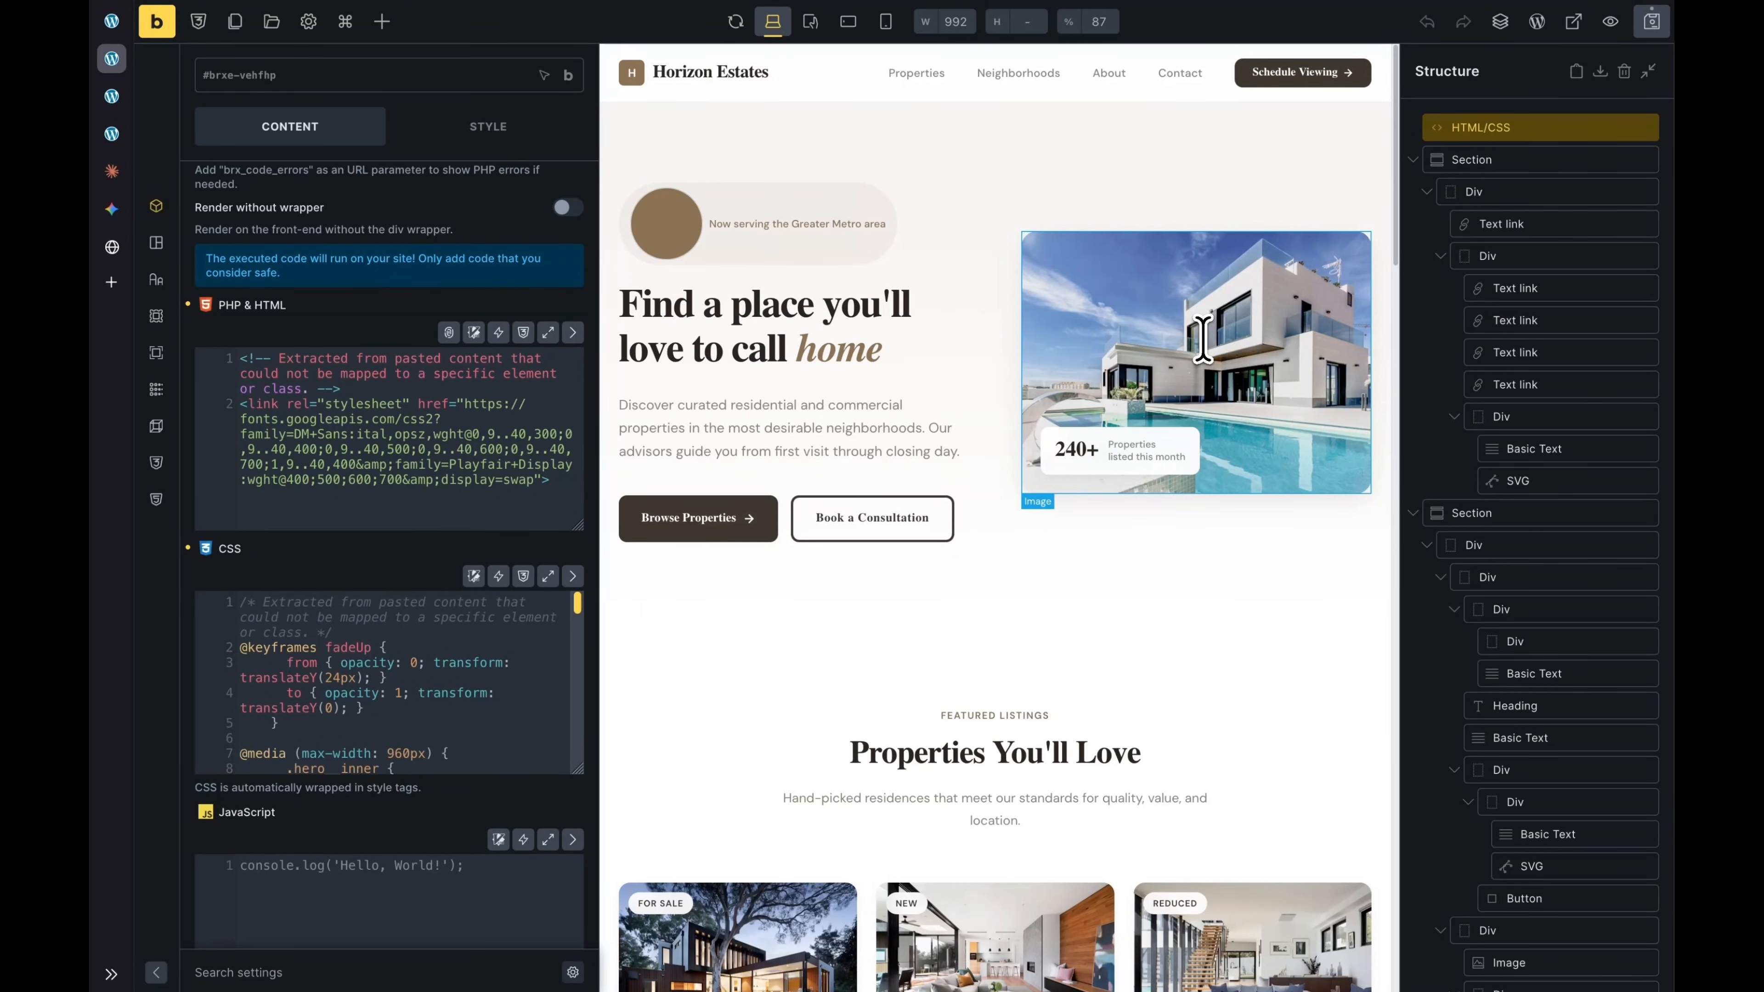
scroll(1527, 375, down, 2)
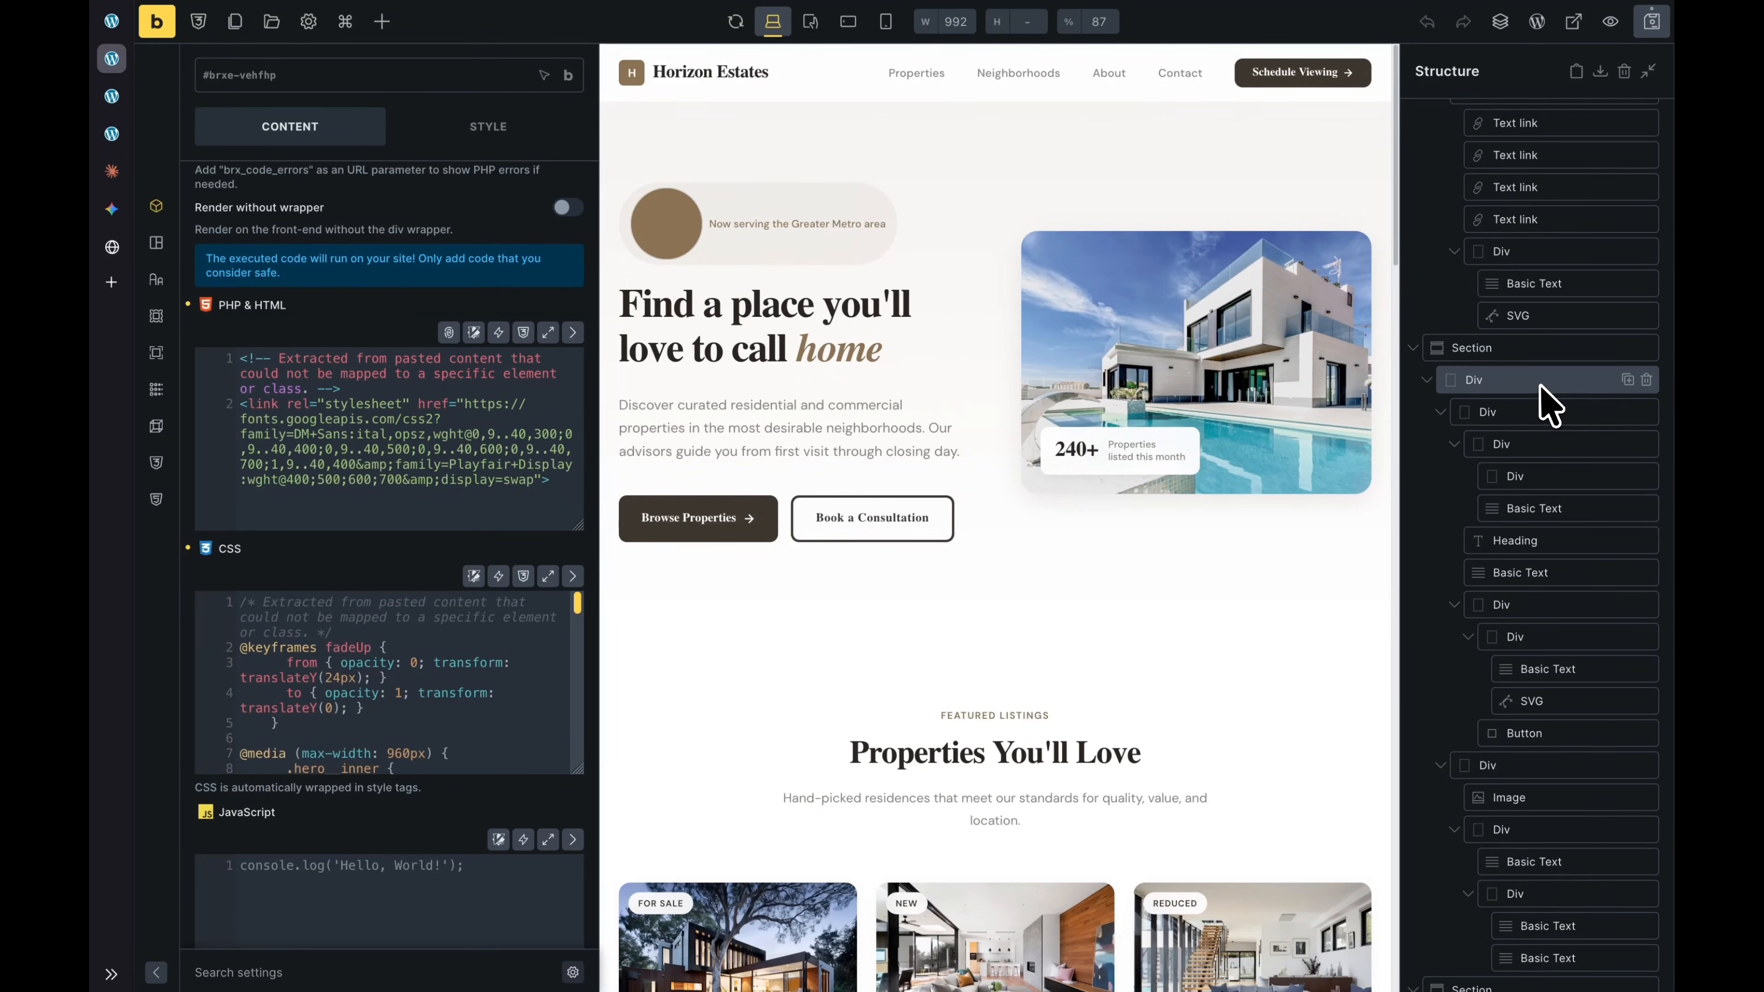
Step: Select the hero section's inner div and examine the layout styles of its .container class, covering spacing and sizing
click(1540, 382)
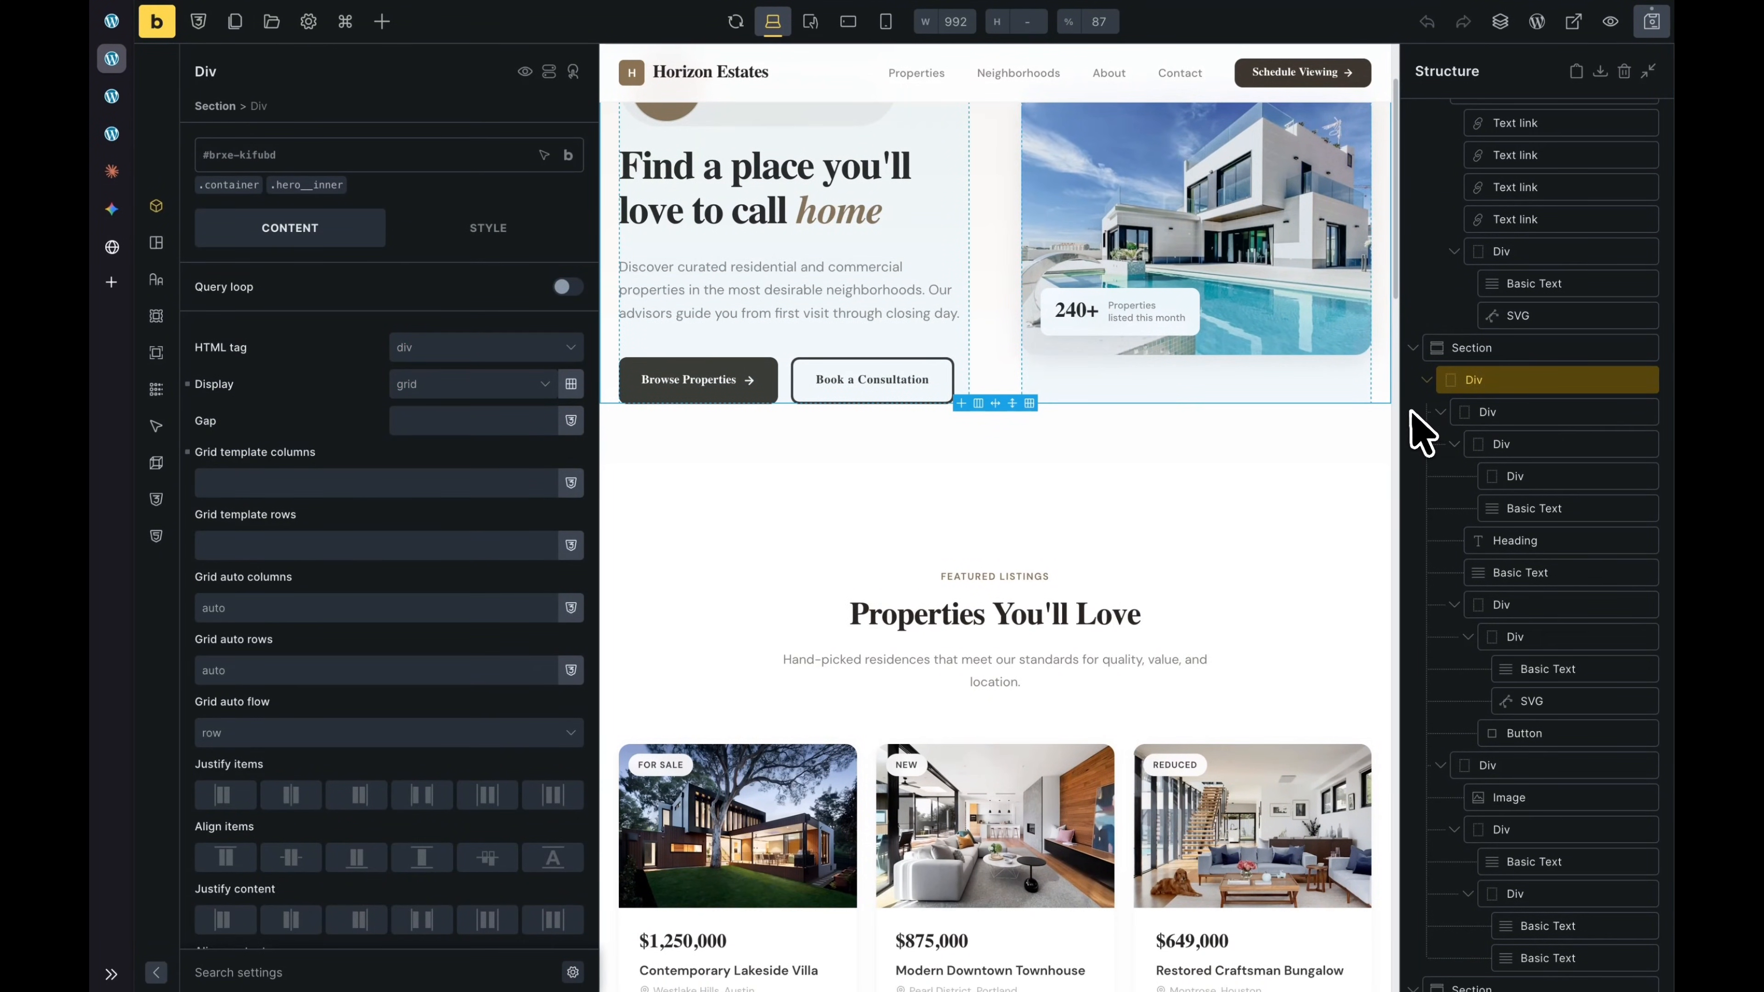
scroll(1285, 473, up, 2)
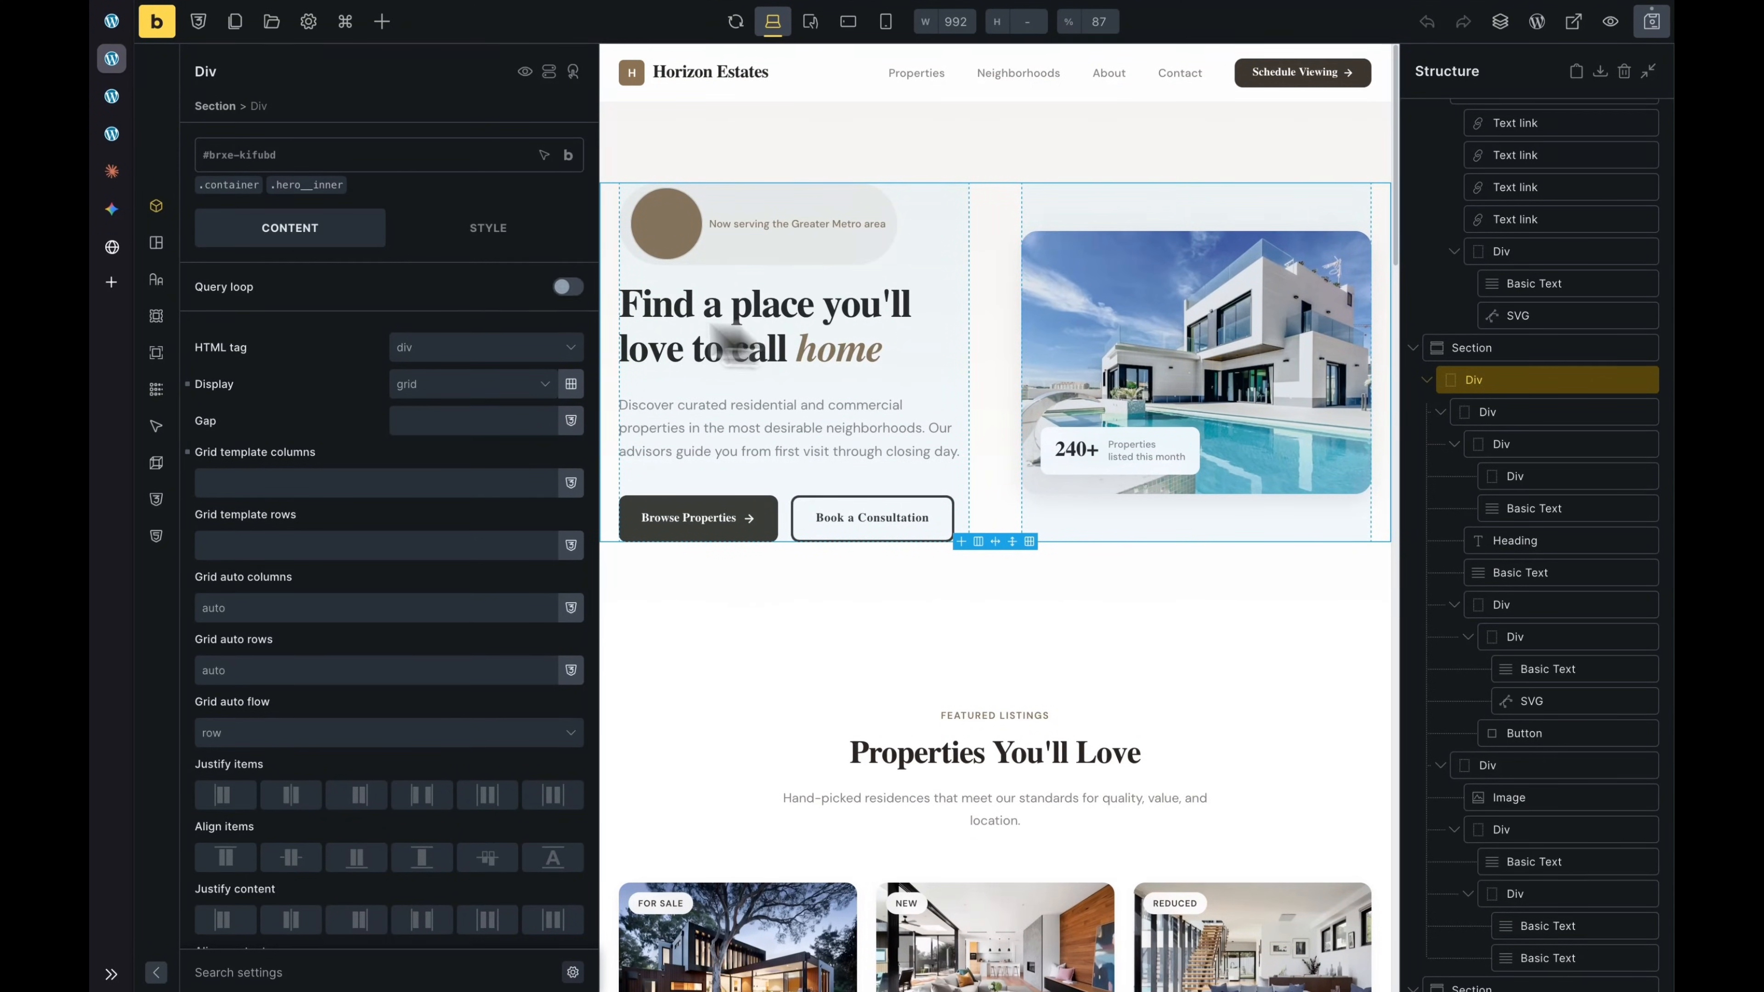
click(223, 185)
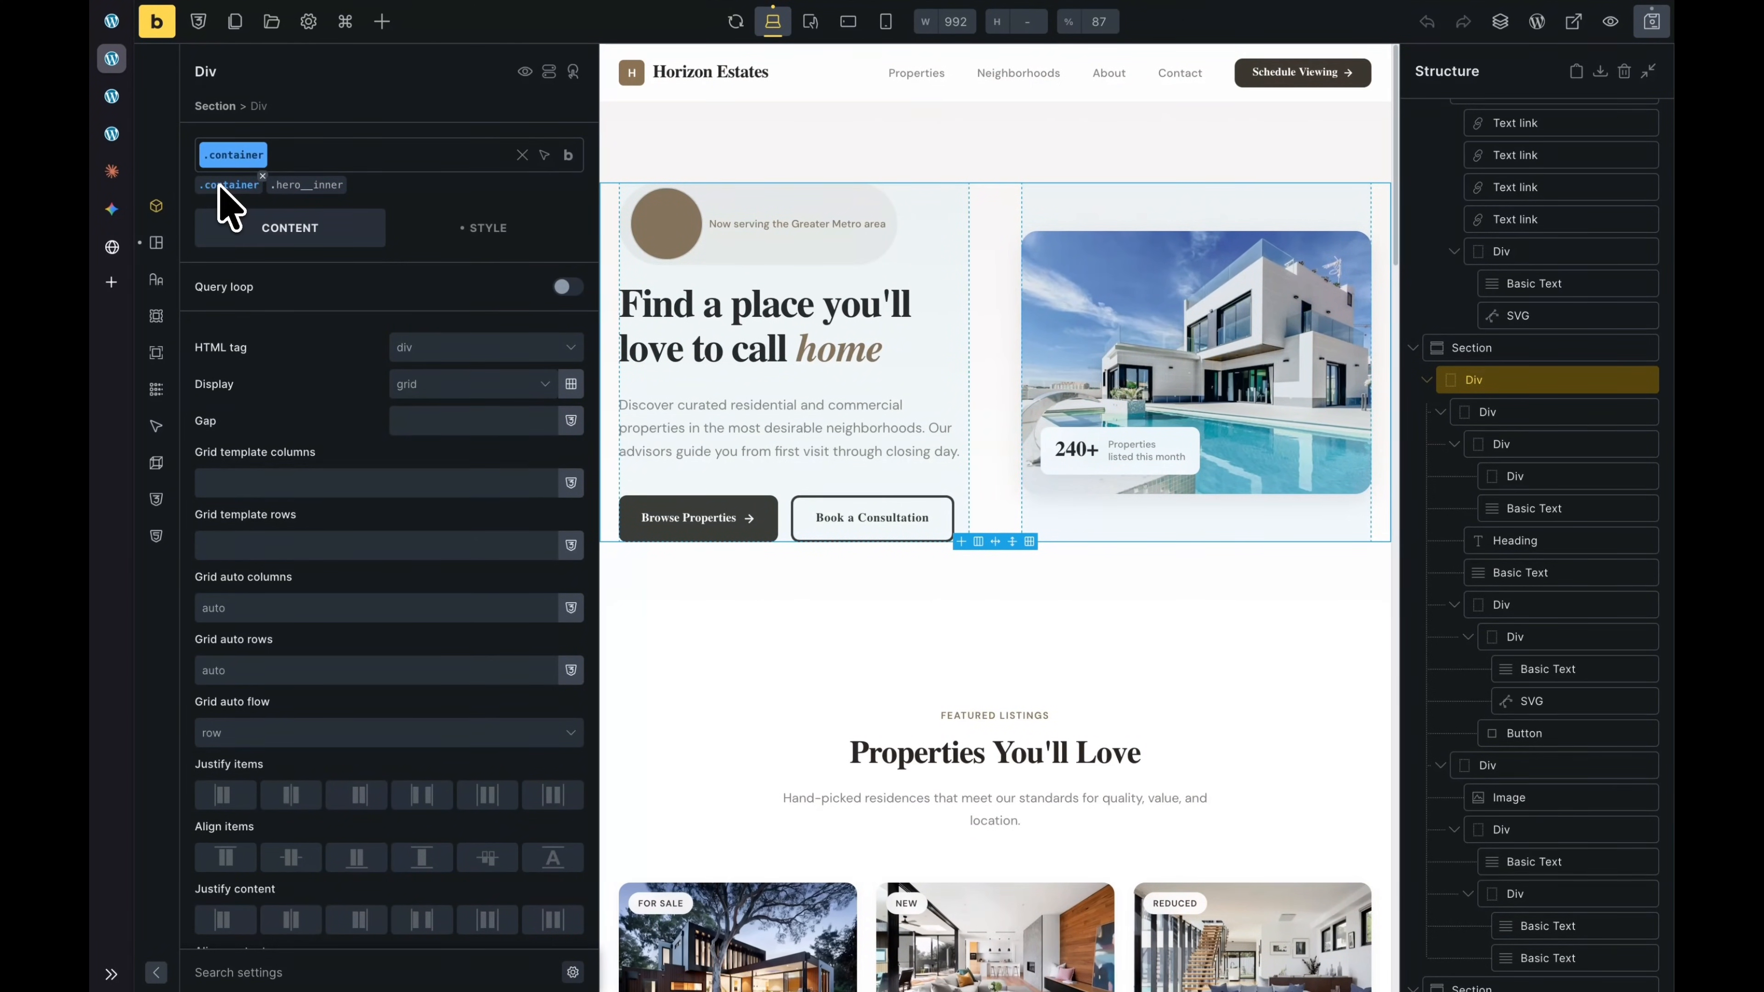
click(472, 232)
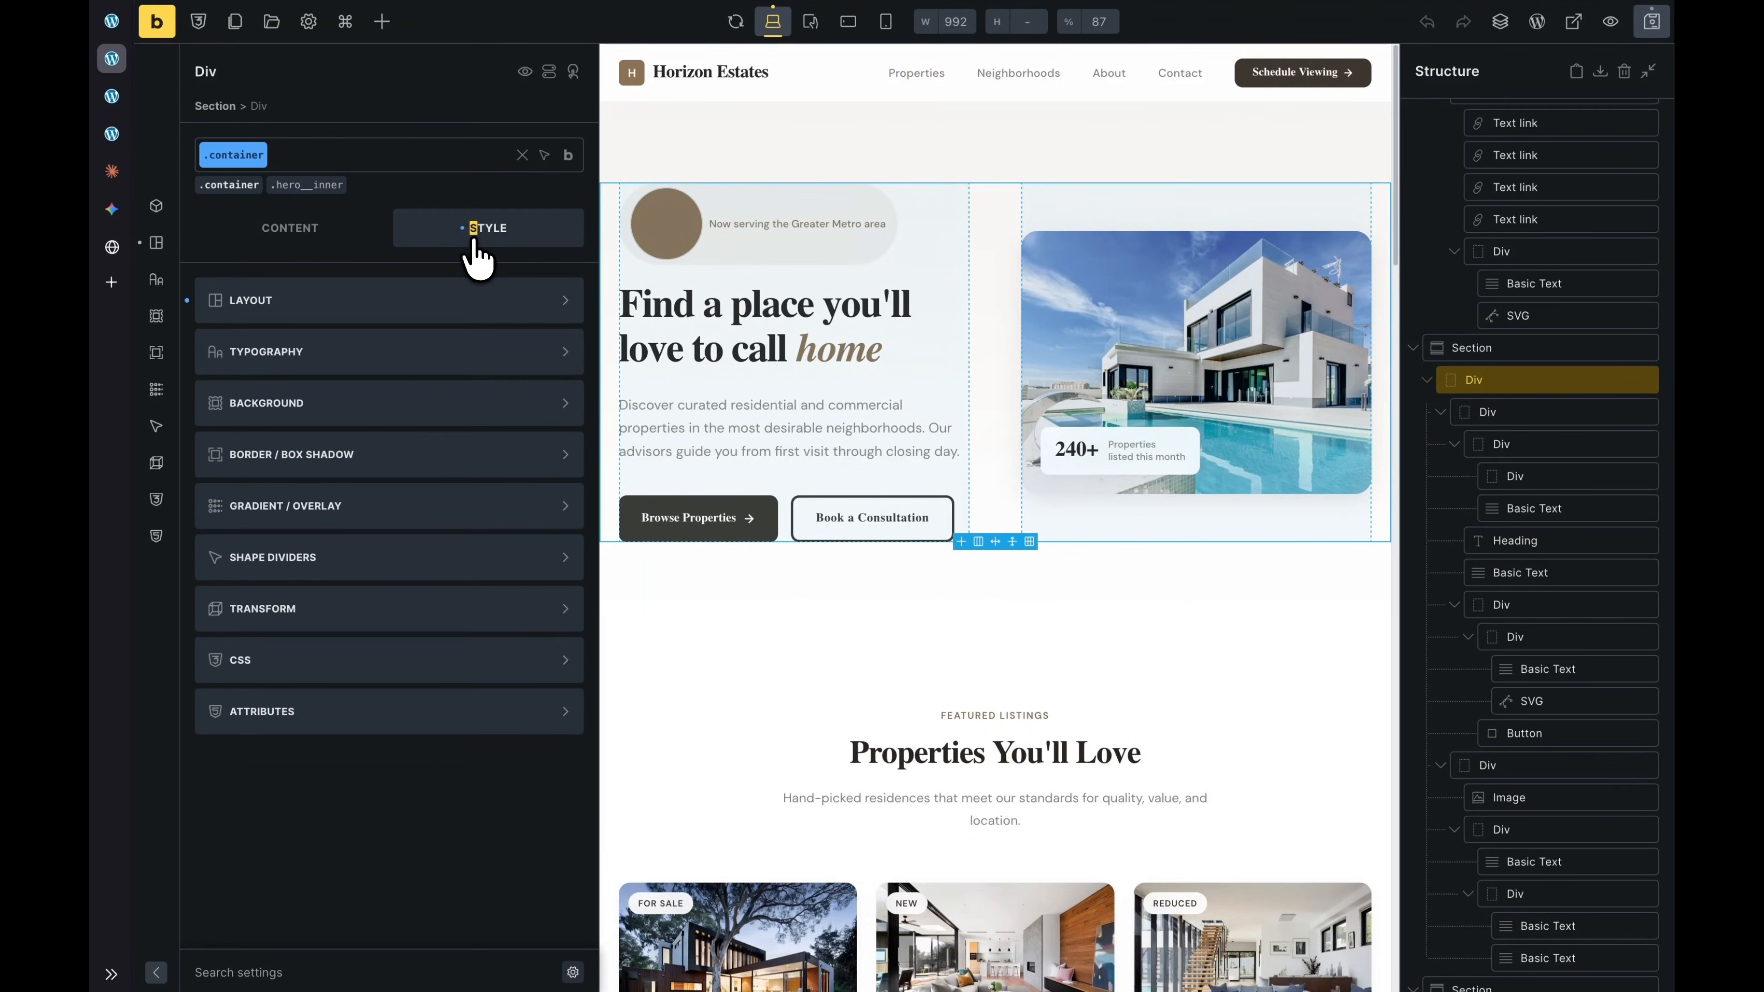
click(368, 316)
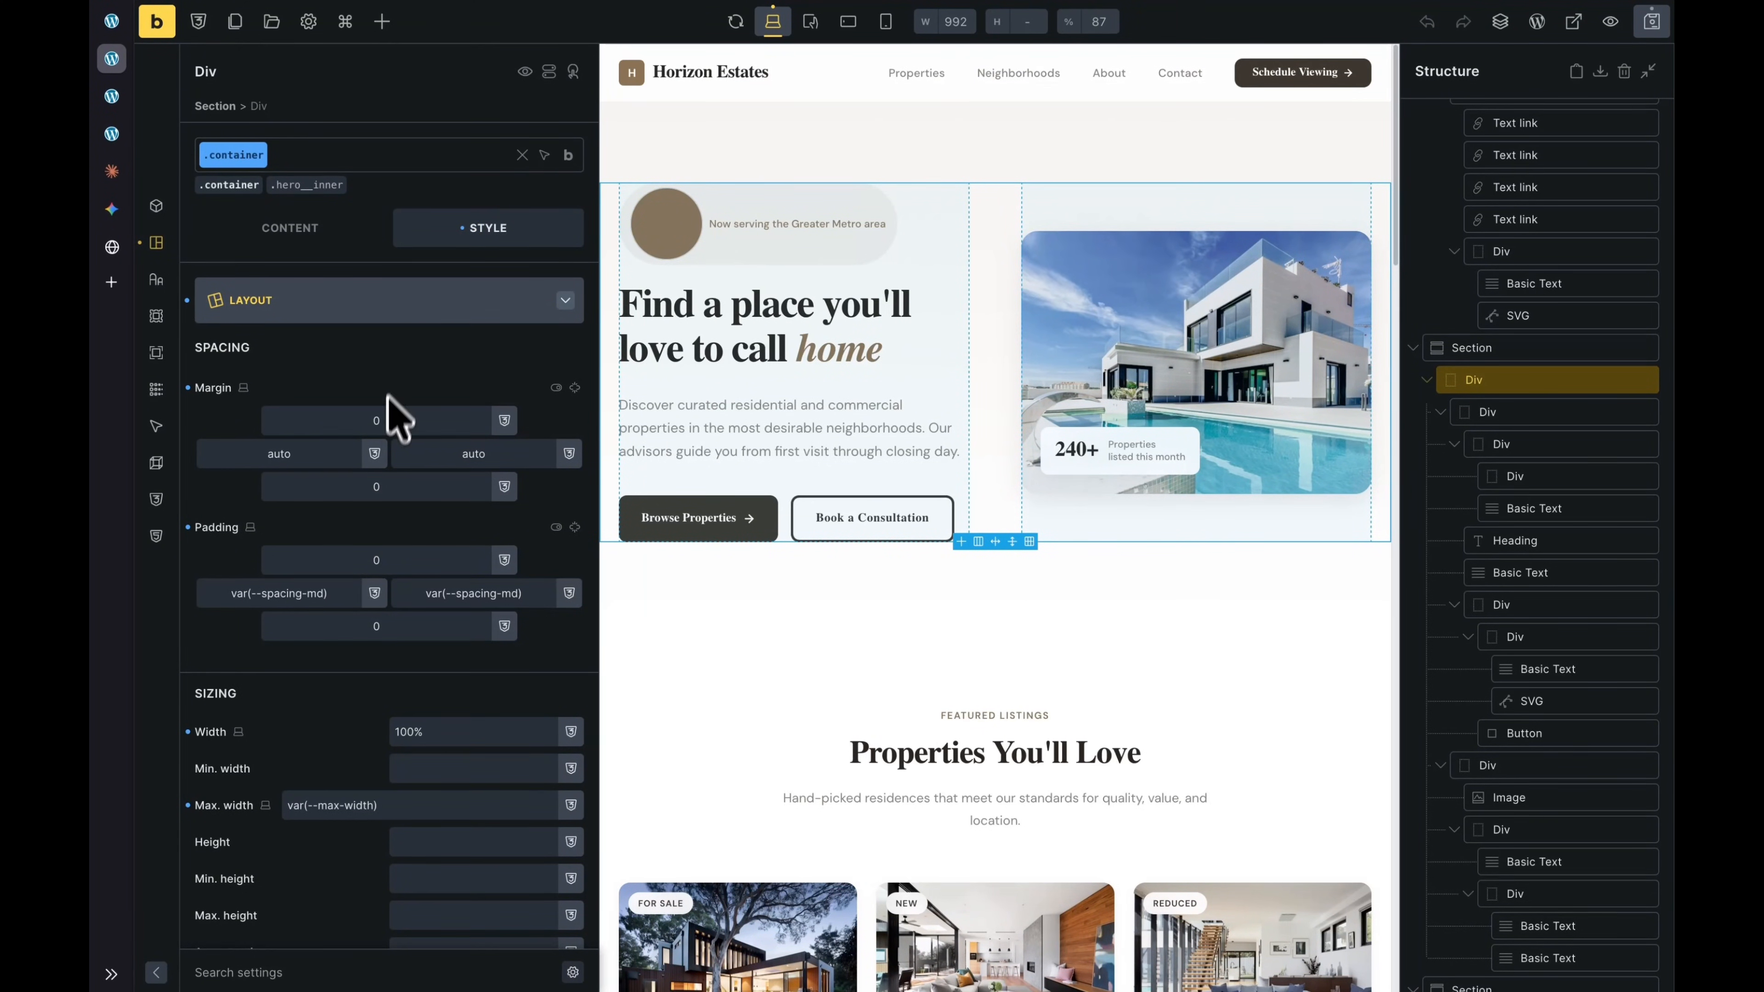
scroll(386, 417, down, 1)
scroll(415, 410, down, 1)
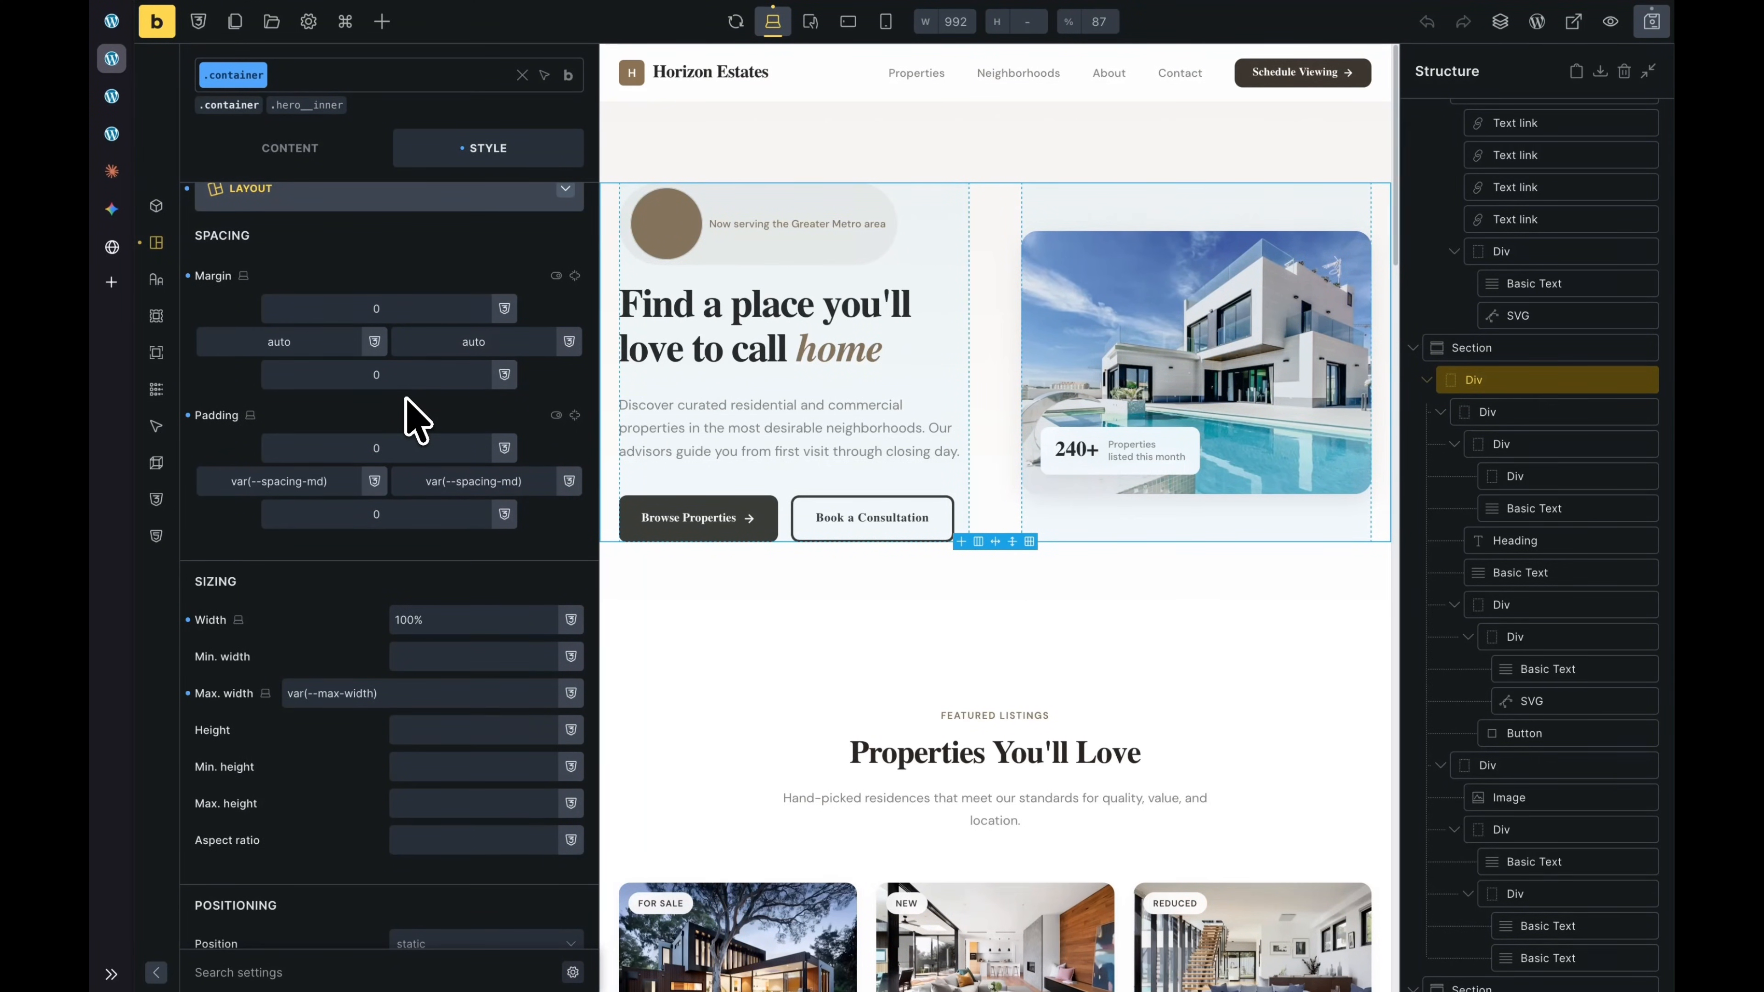
scroll(417, 389, down, 1)
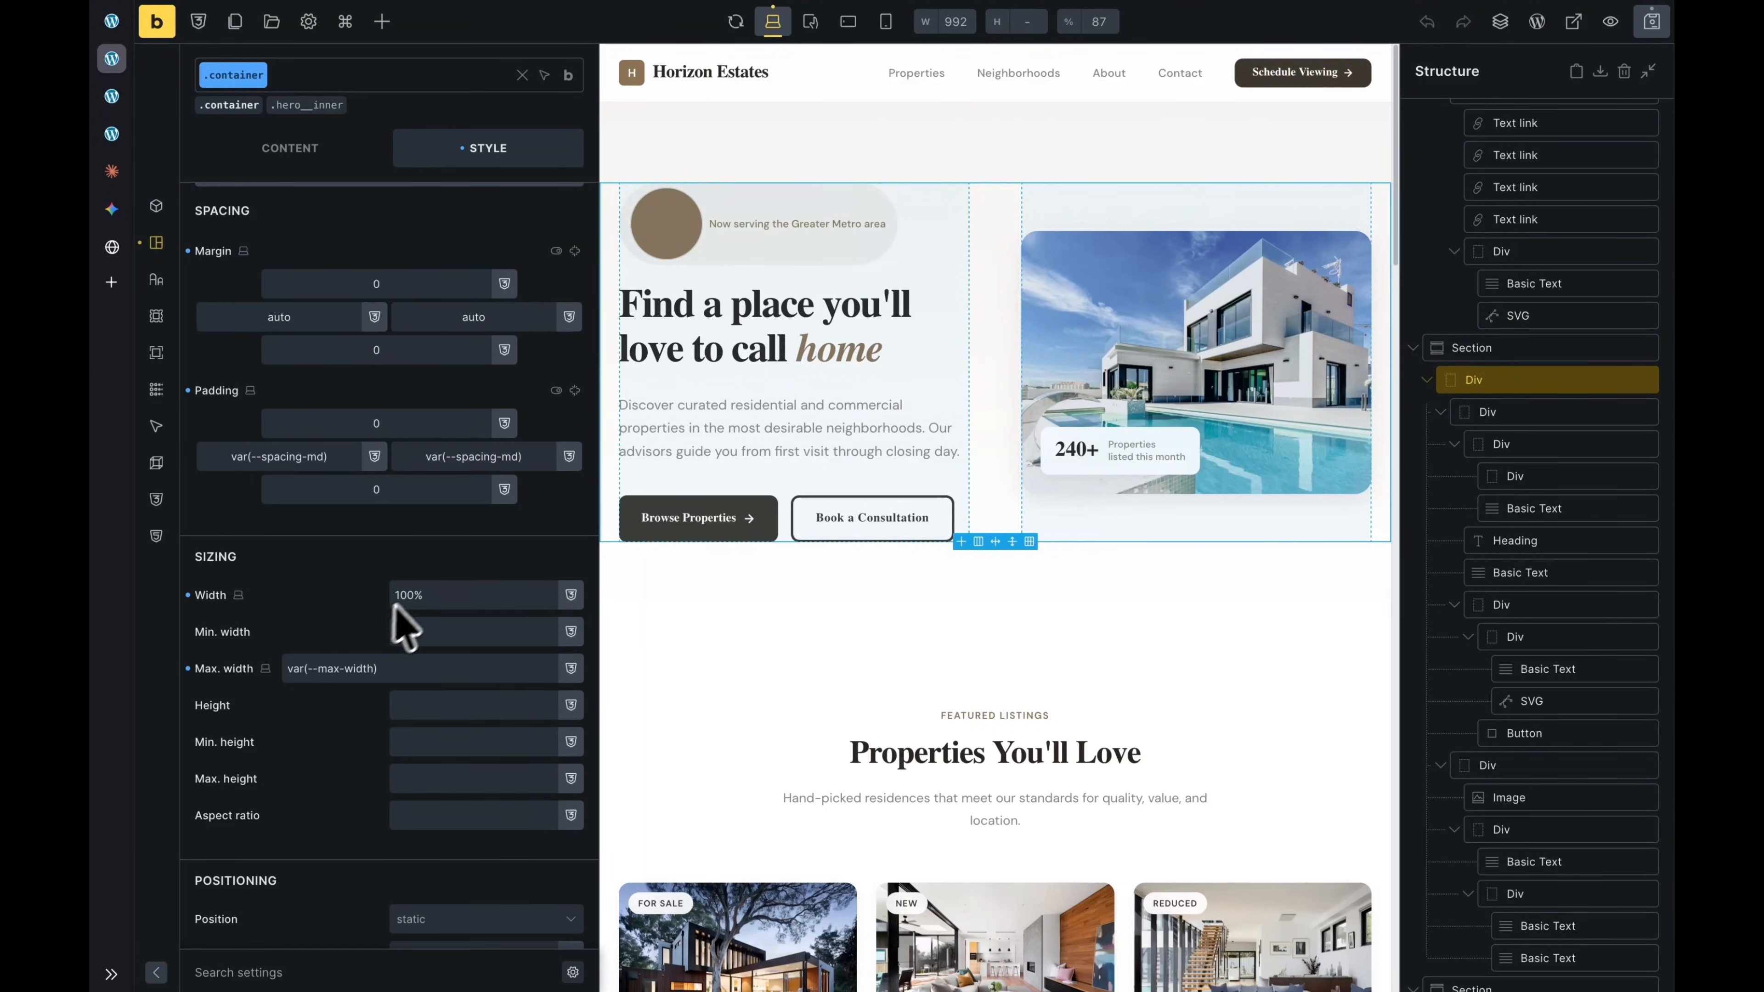
scroll(409, 622, up, 1)
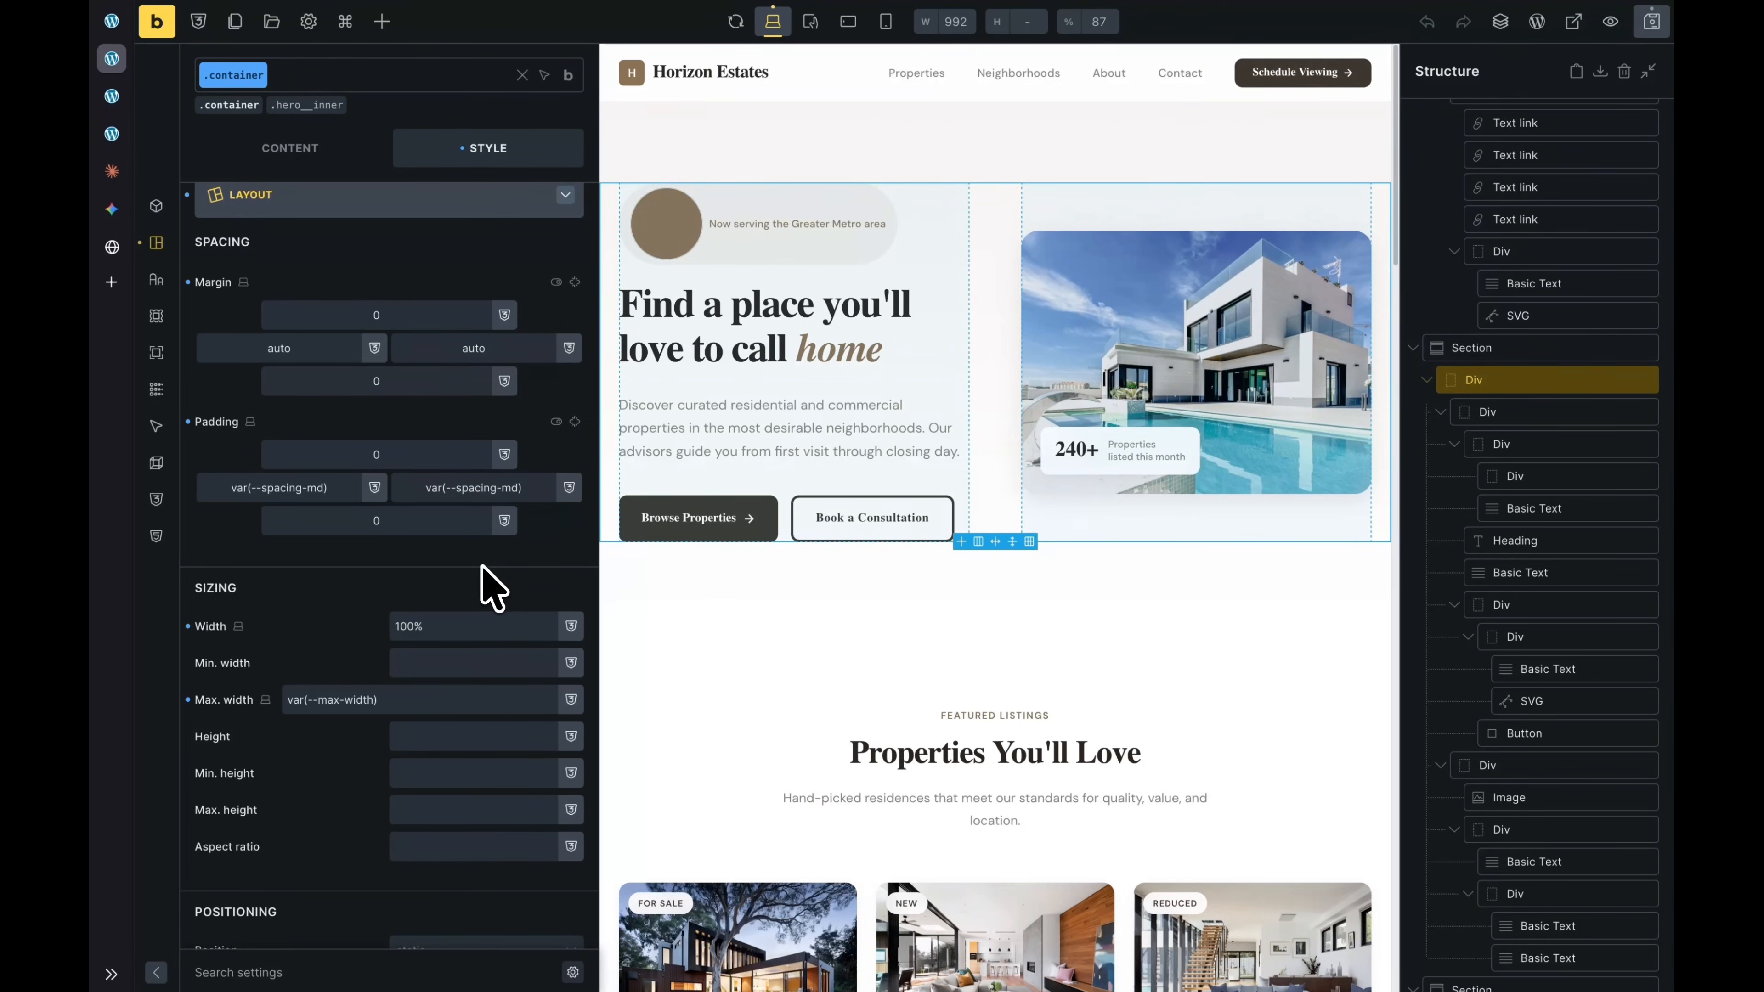
scroll(489, 587, down, 3)
scroll(504, 531, up, 2)
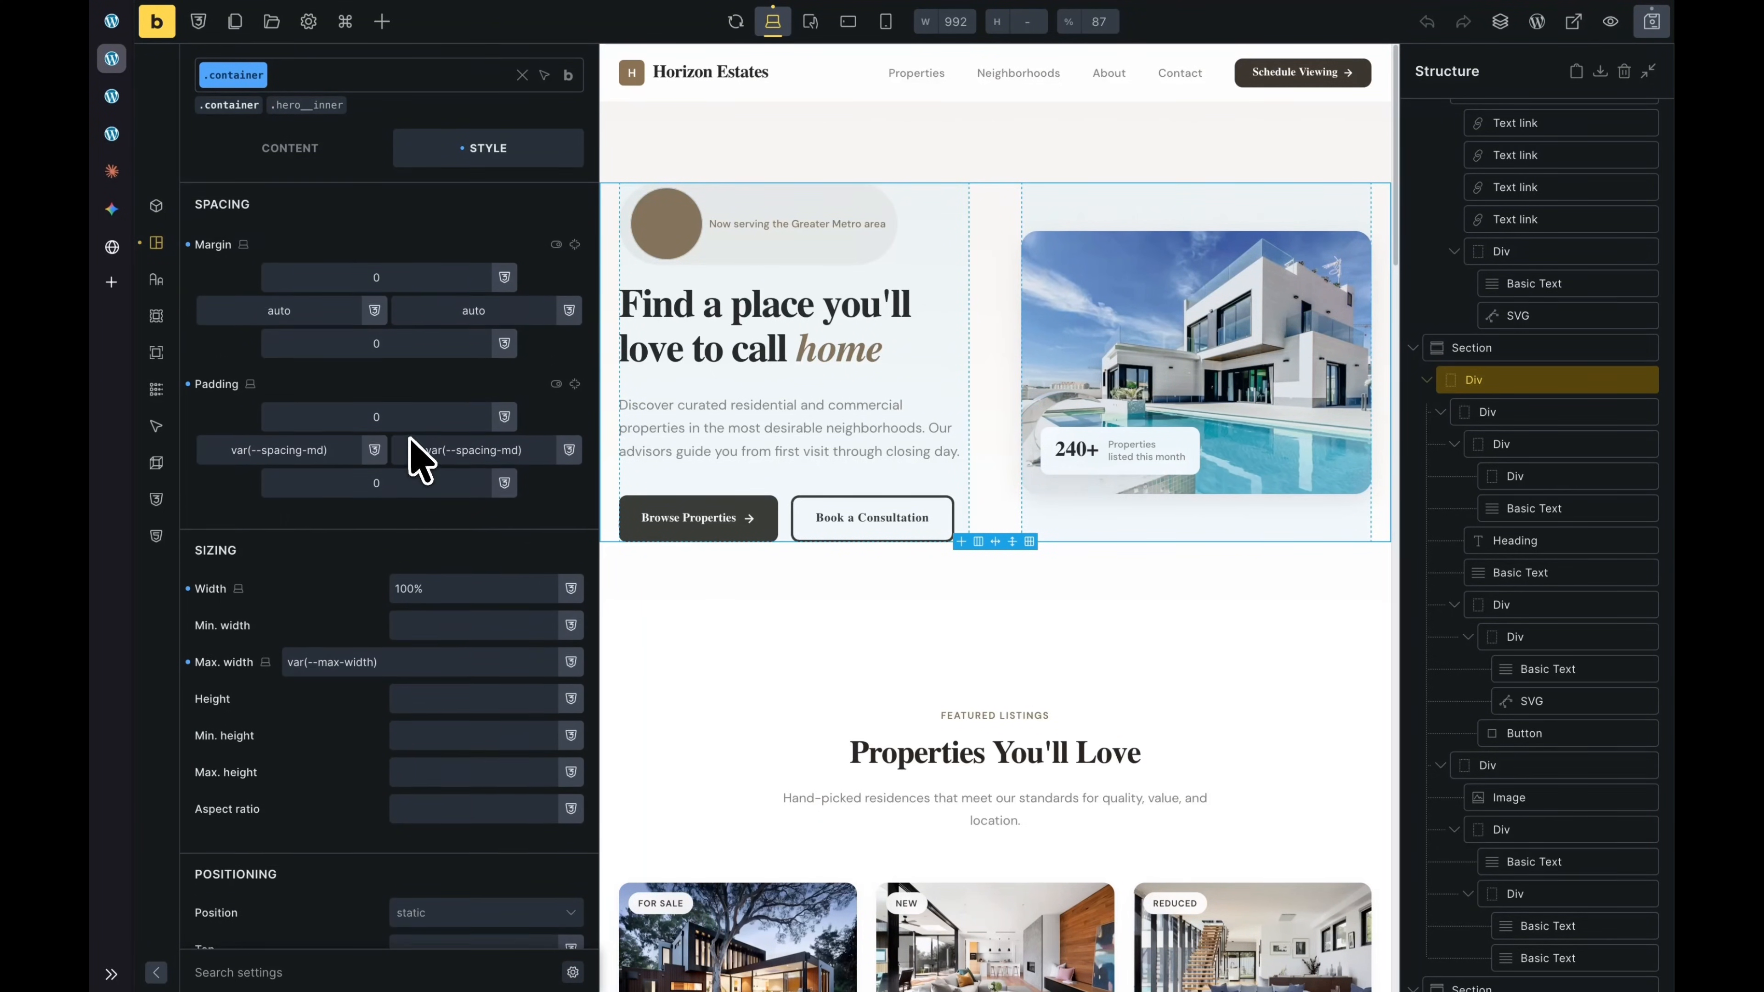
Step: Switch to the div's .hero__inner class and open its CSS style settings
click(310, 105)
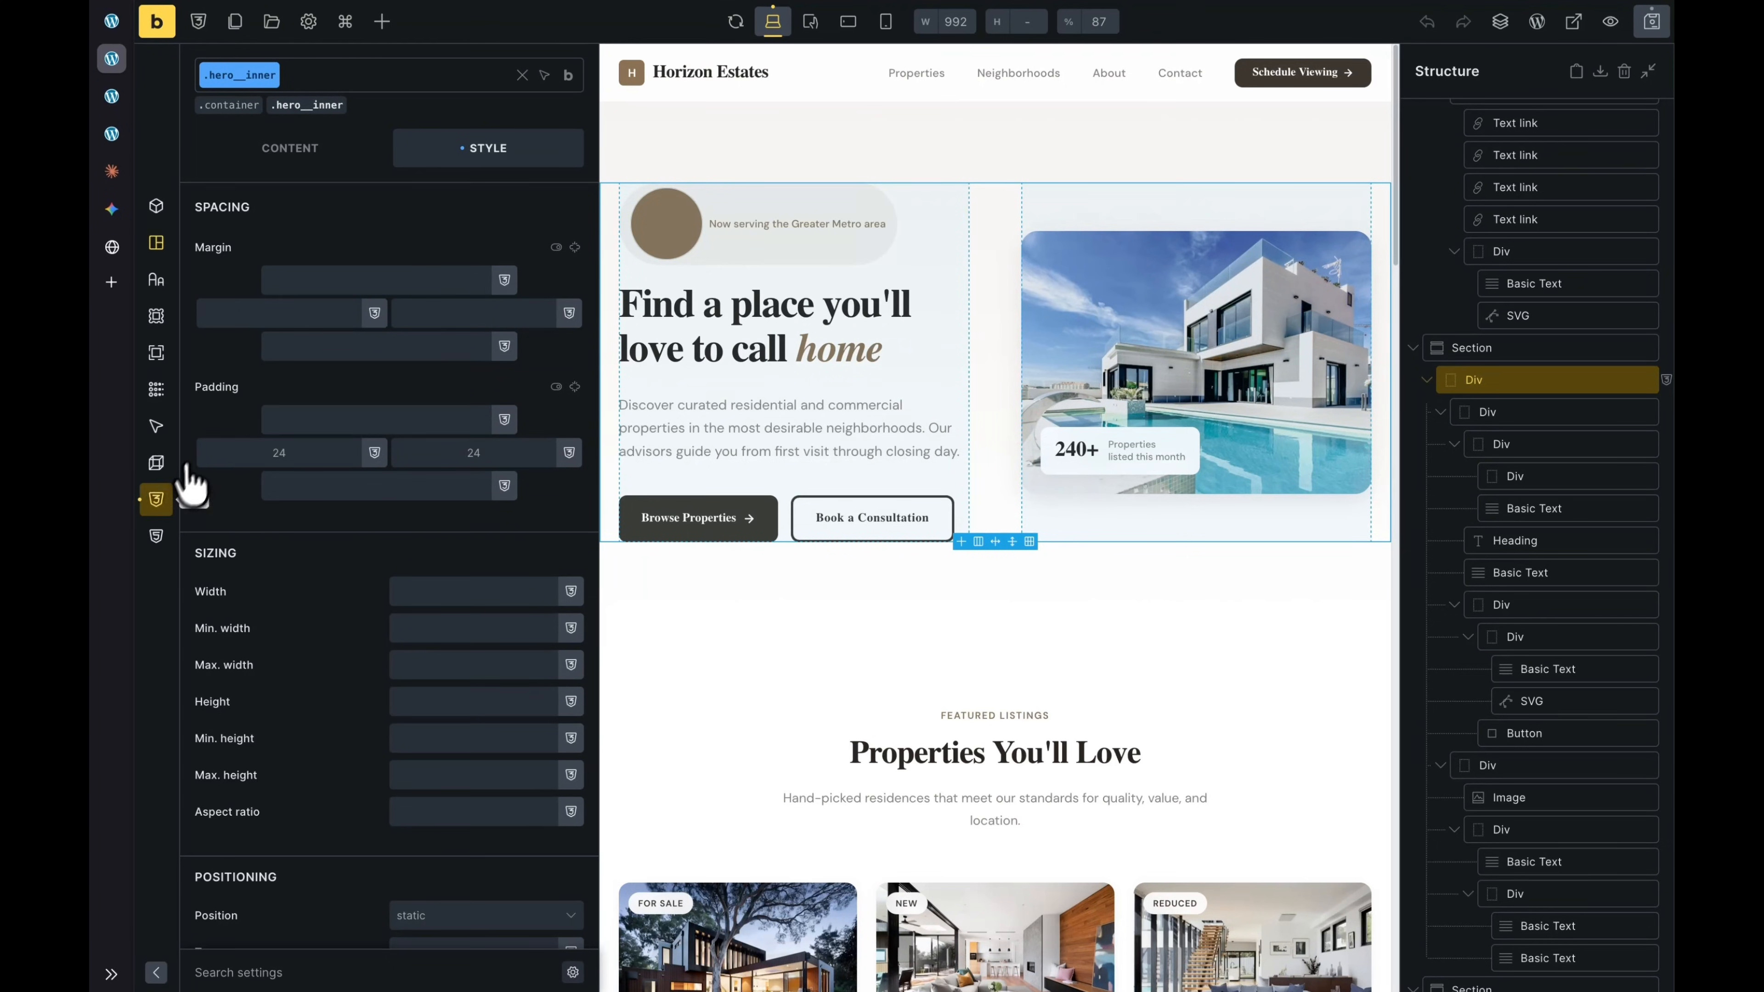
click(156, 499)
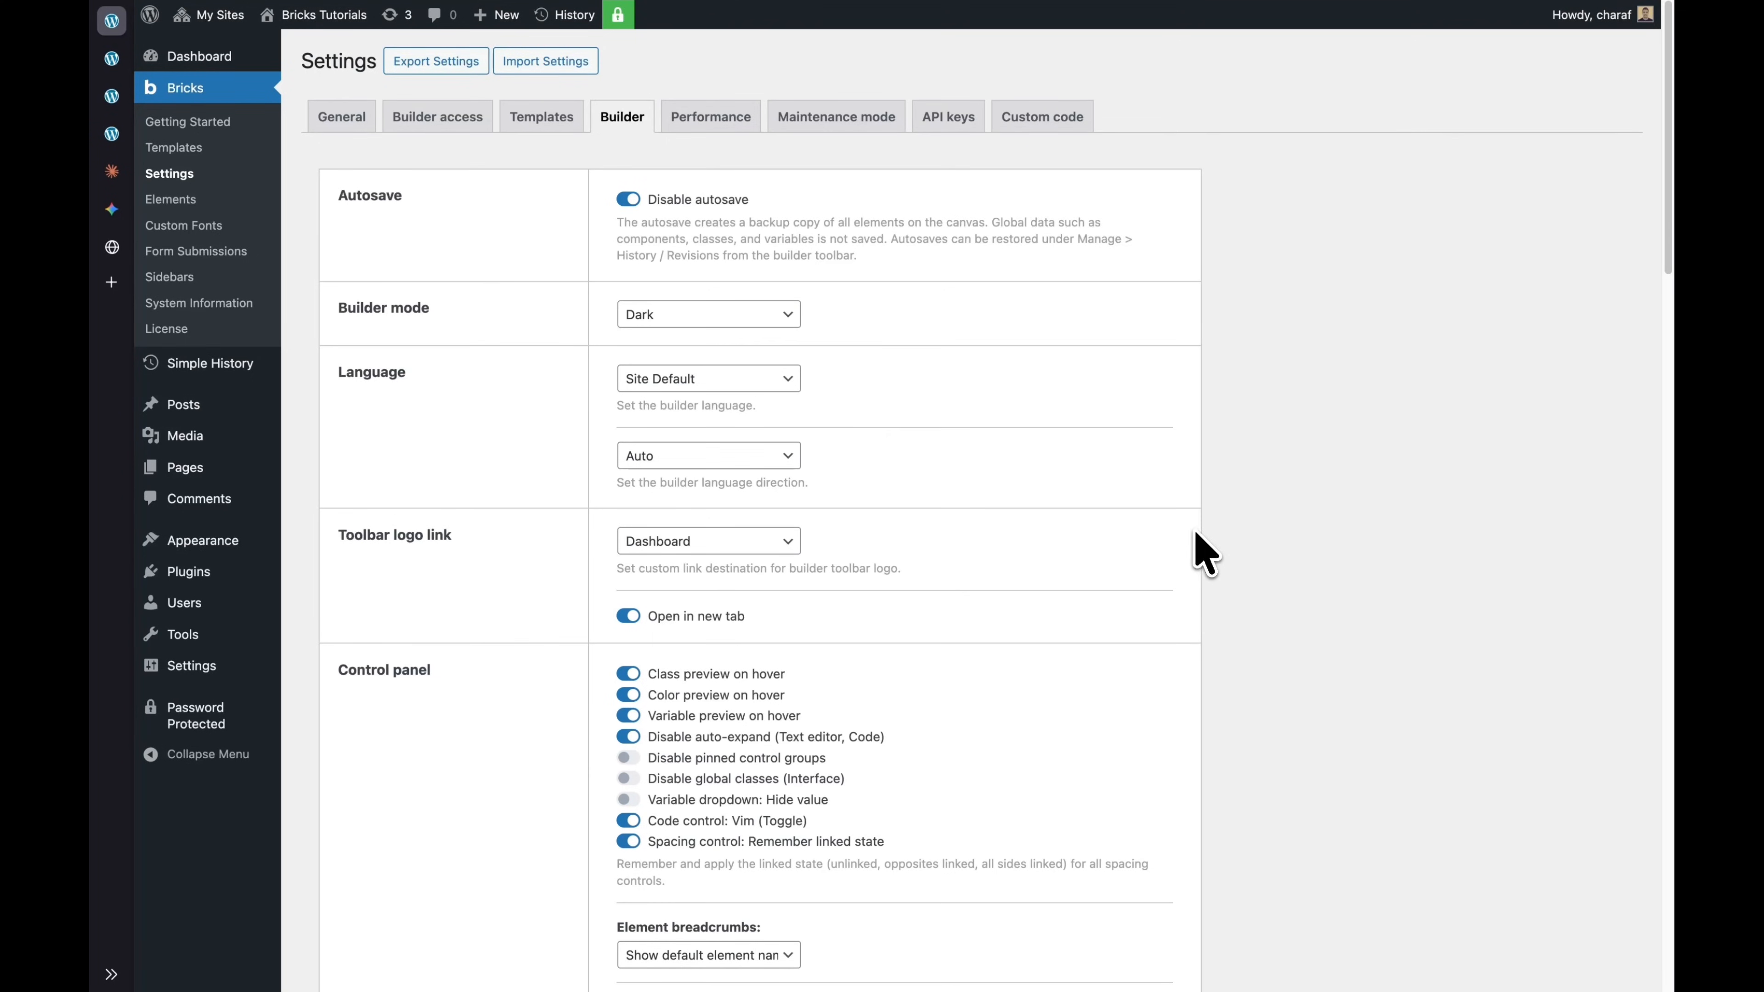
Step: In the Bricks builder settings, find HTML & CSS to Bricks and show its available paste-conversion options
scroll(1192, 551, down, 20)
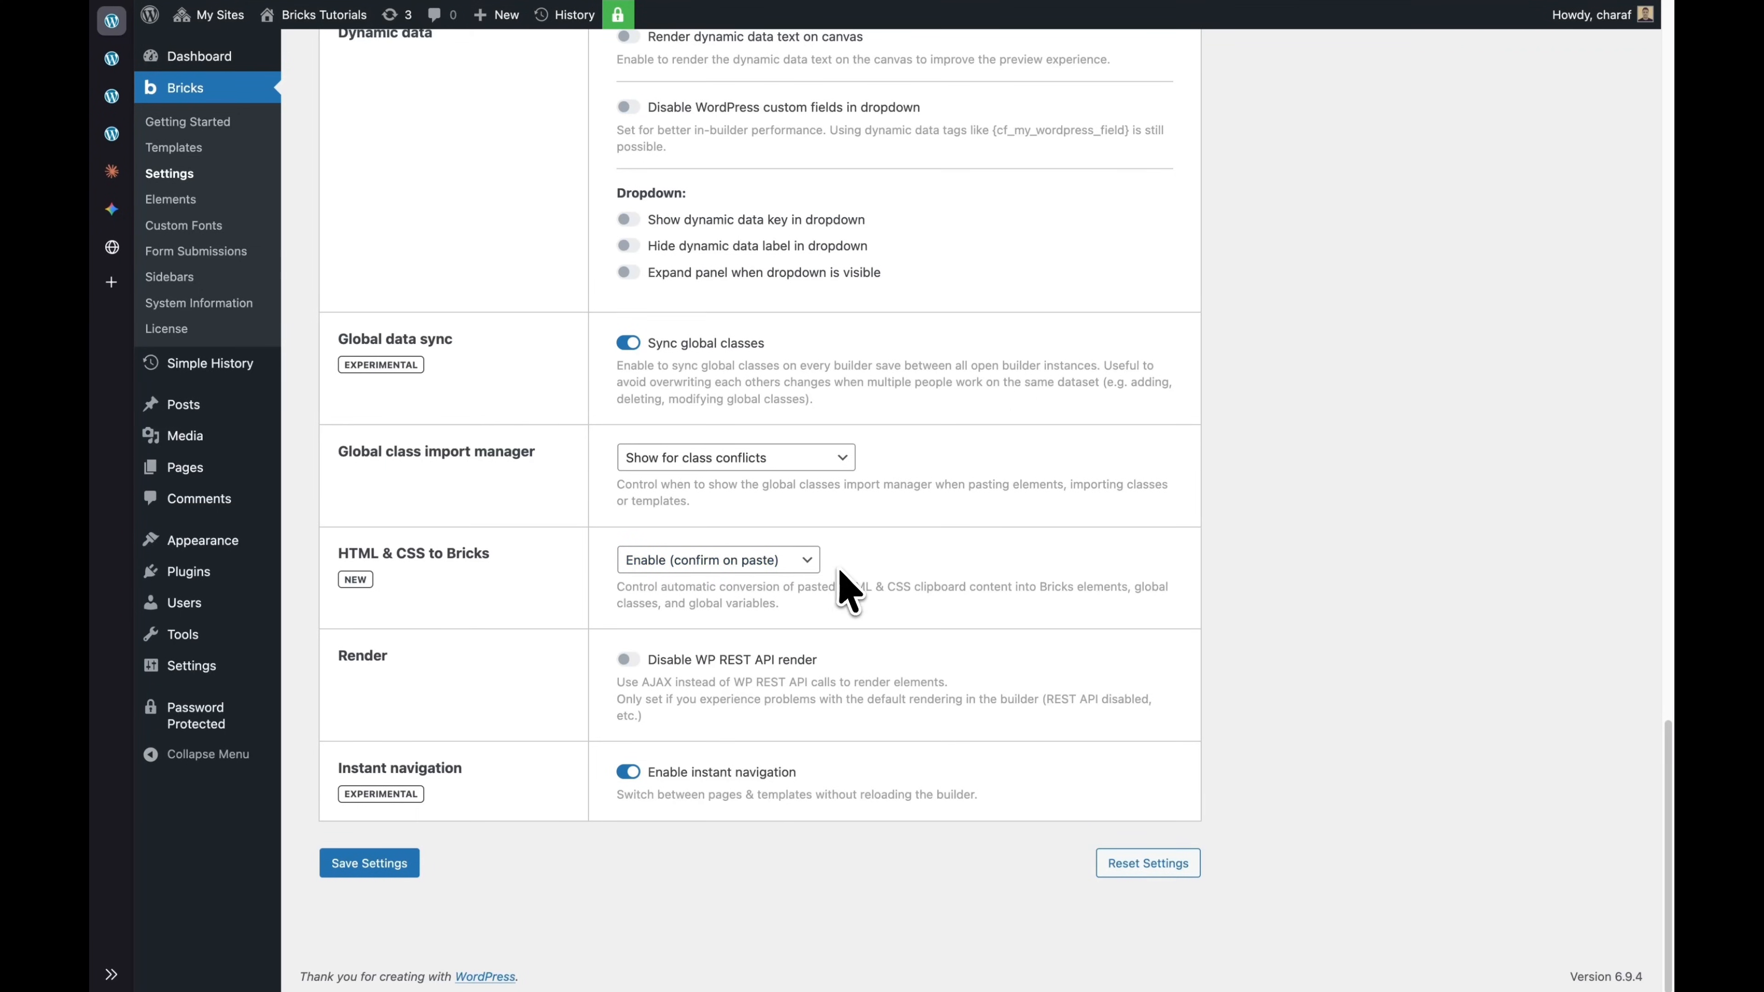
click(807, 565)
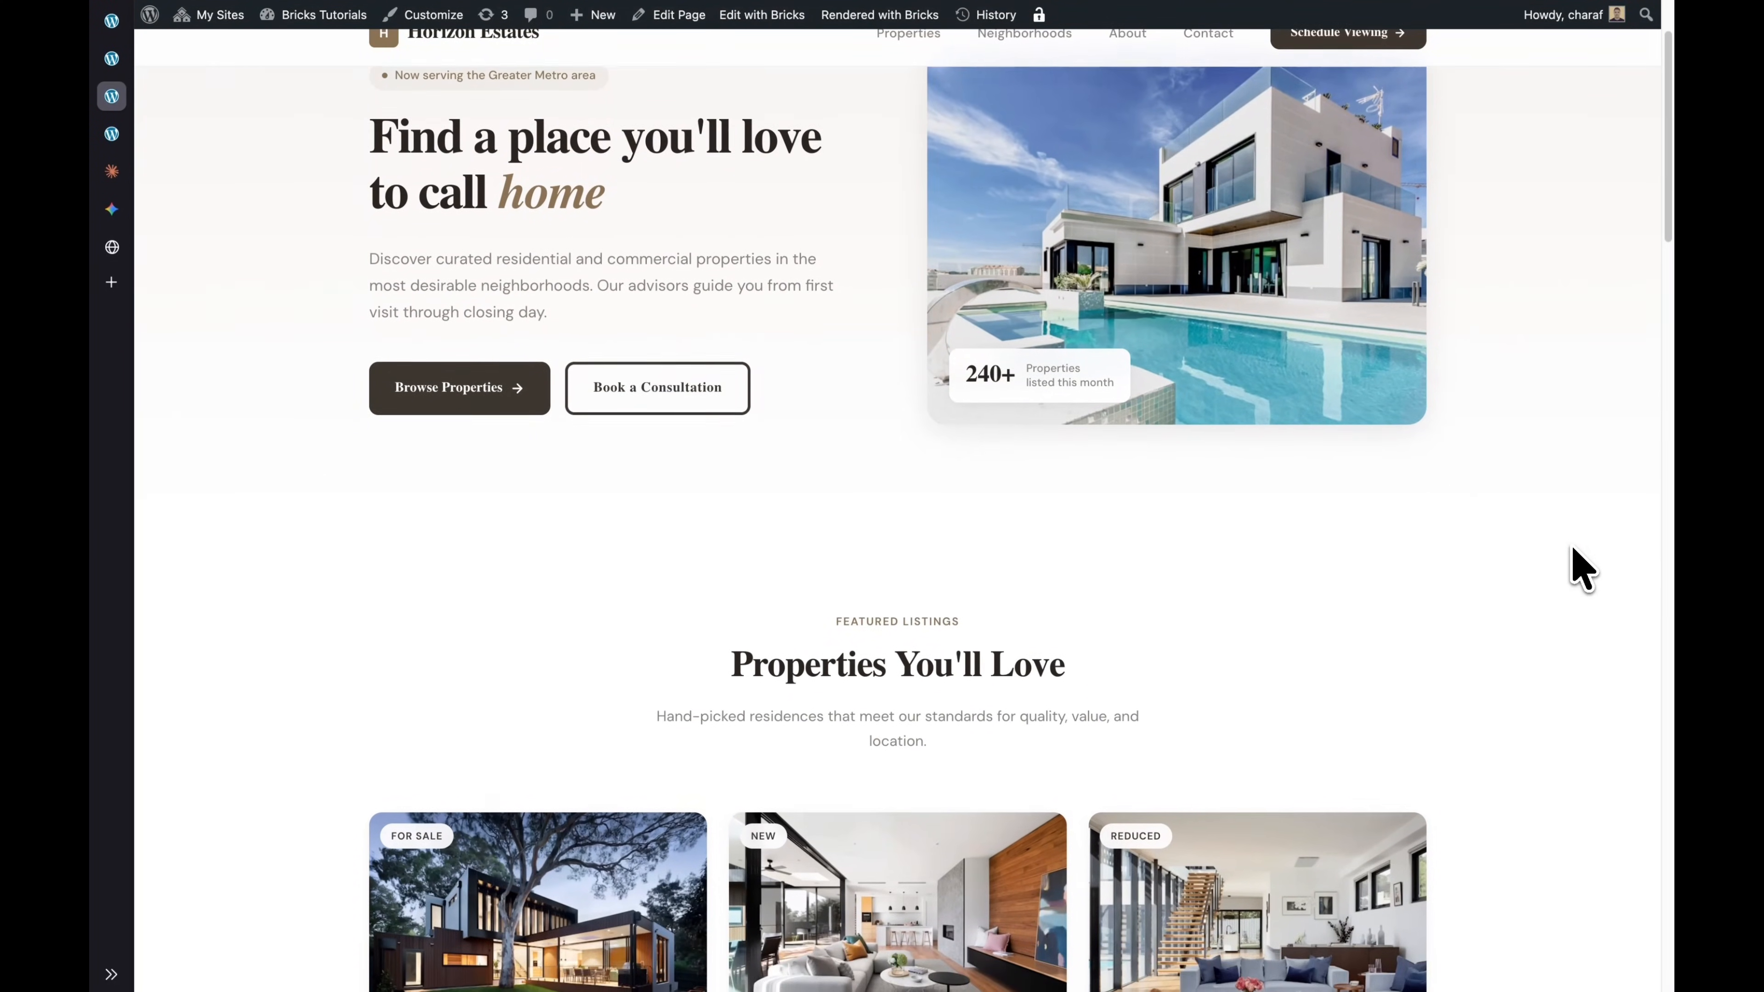
Step: Review the Horizon Estates page on the front end, from the hero through the featured listings to the Why Horizon section
scroll(1579, 569, down, 2)
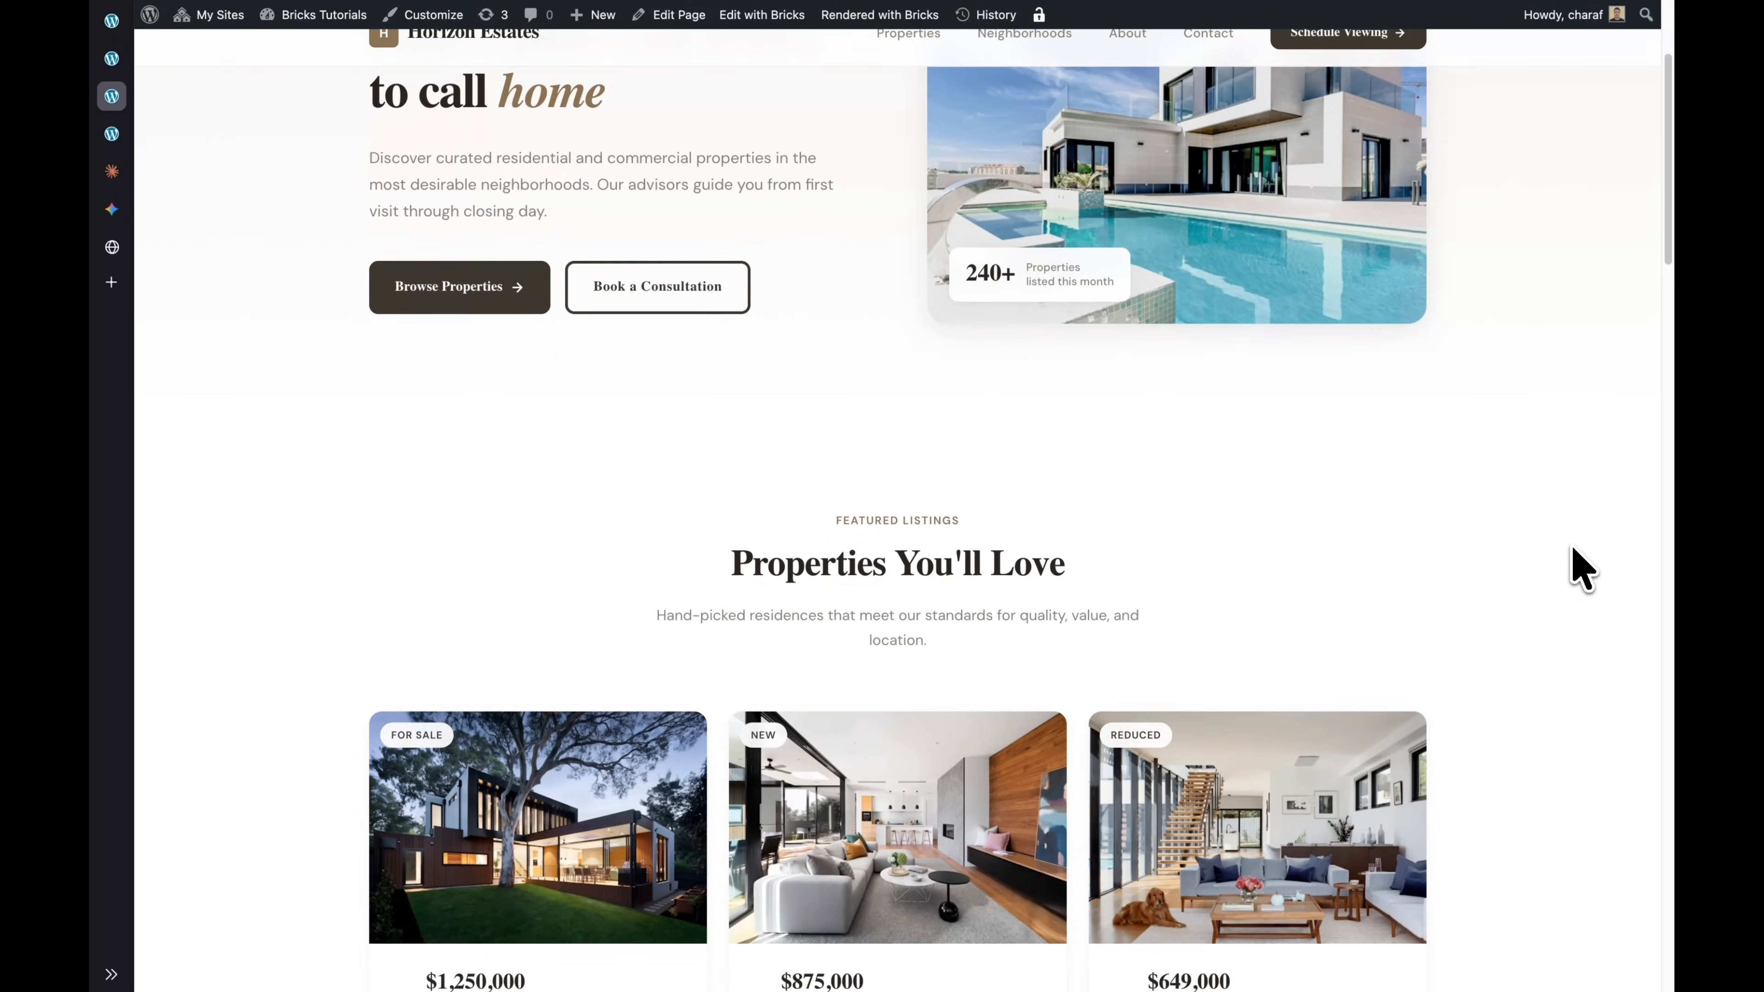
scroll(1579, 569, down, 3)
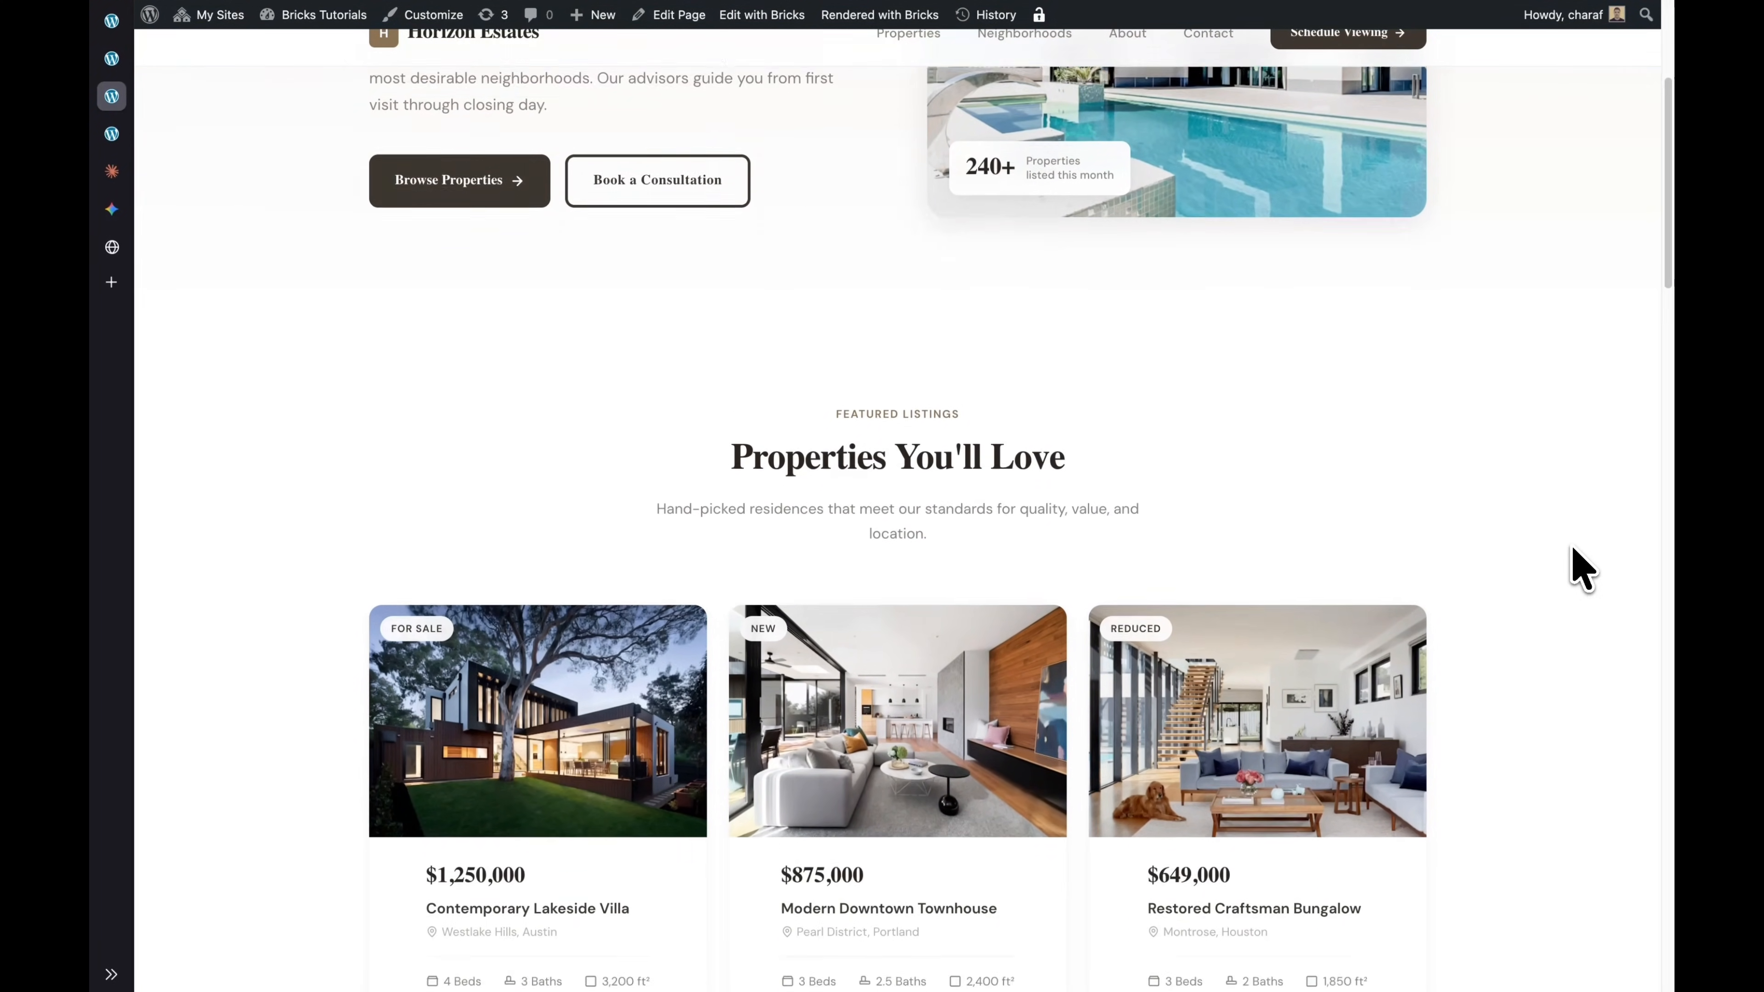
scroll(1580, 569, down, 4)
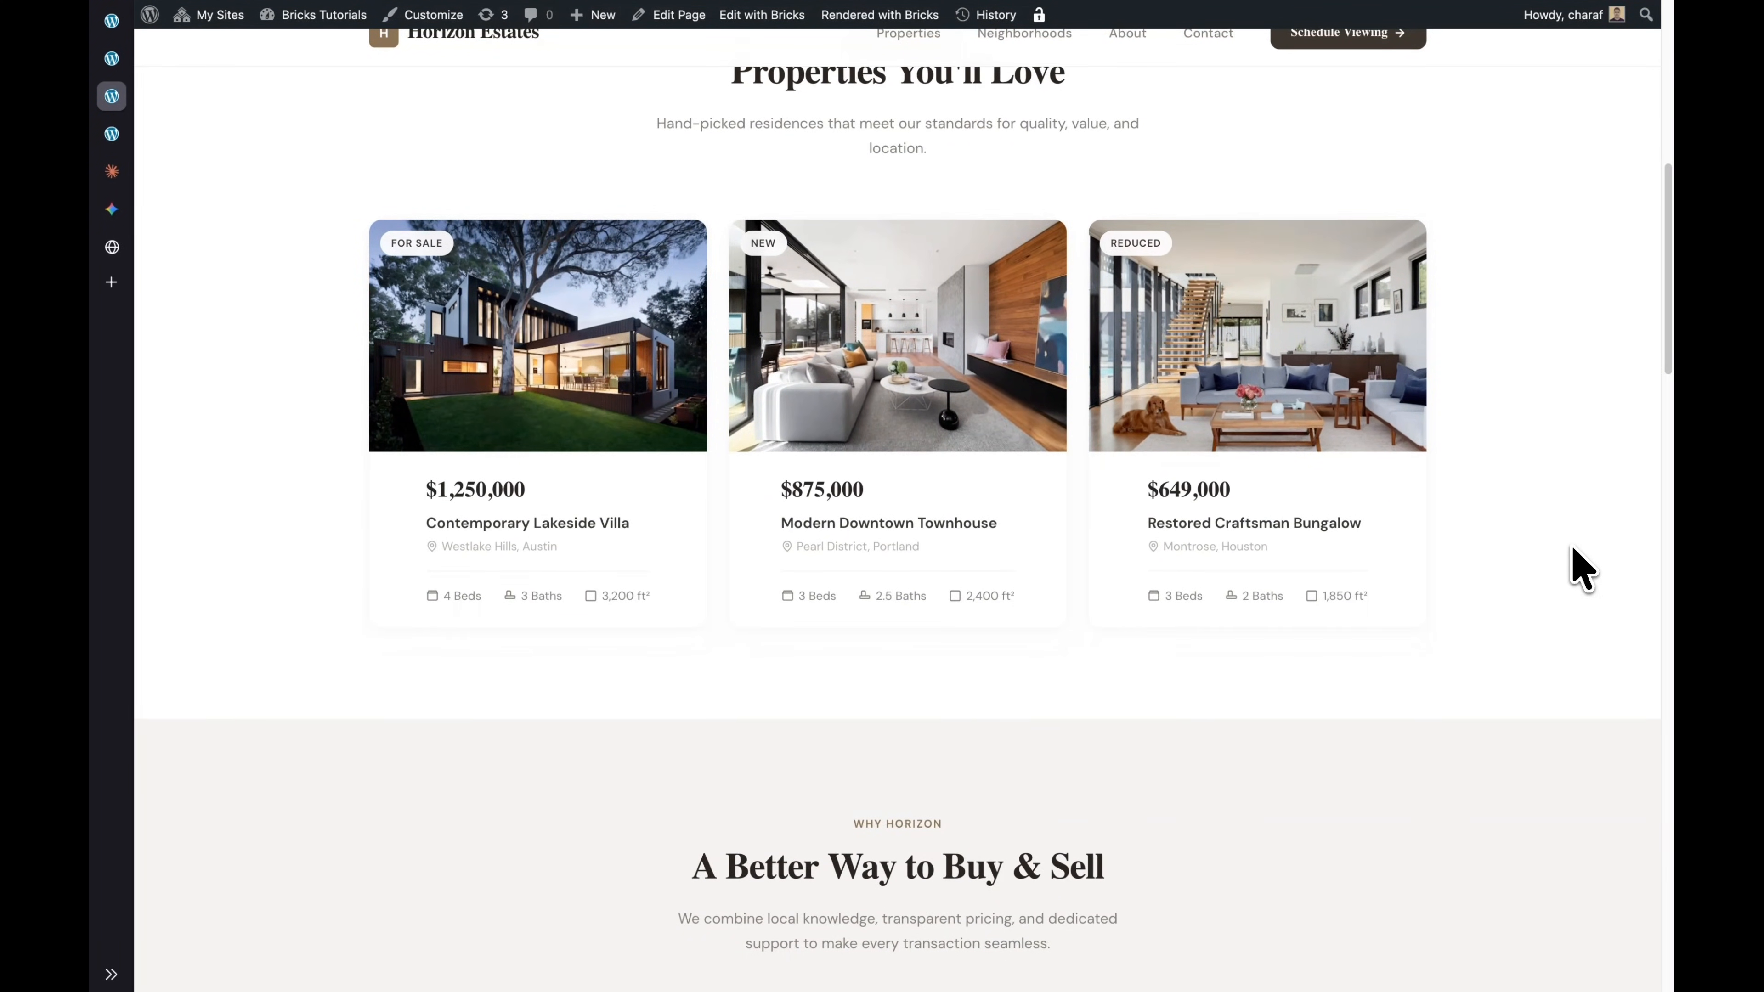
scroll(1582, 569, down, 1)
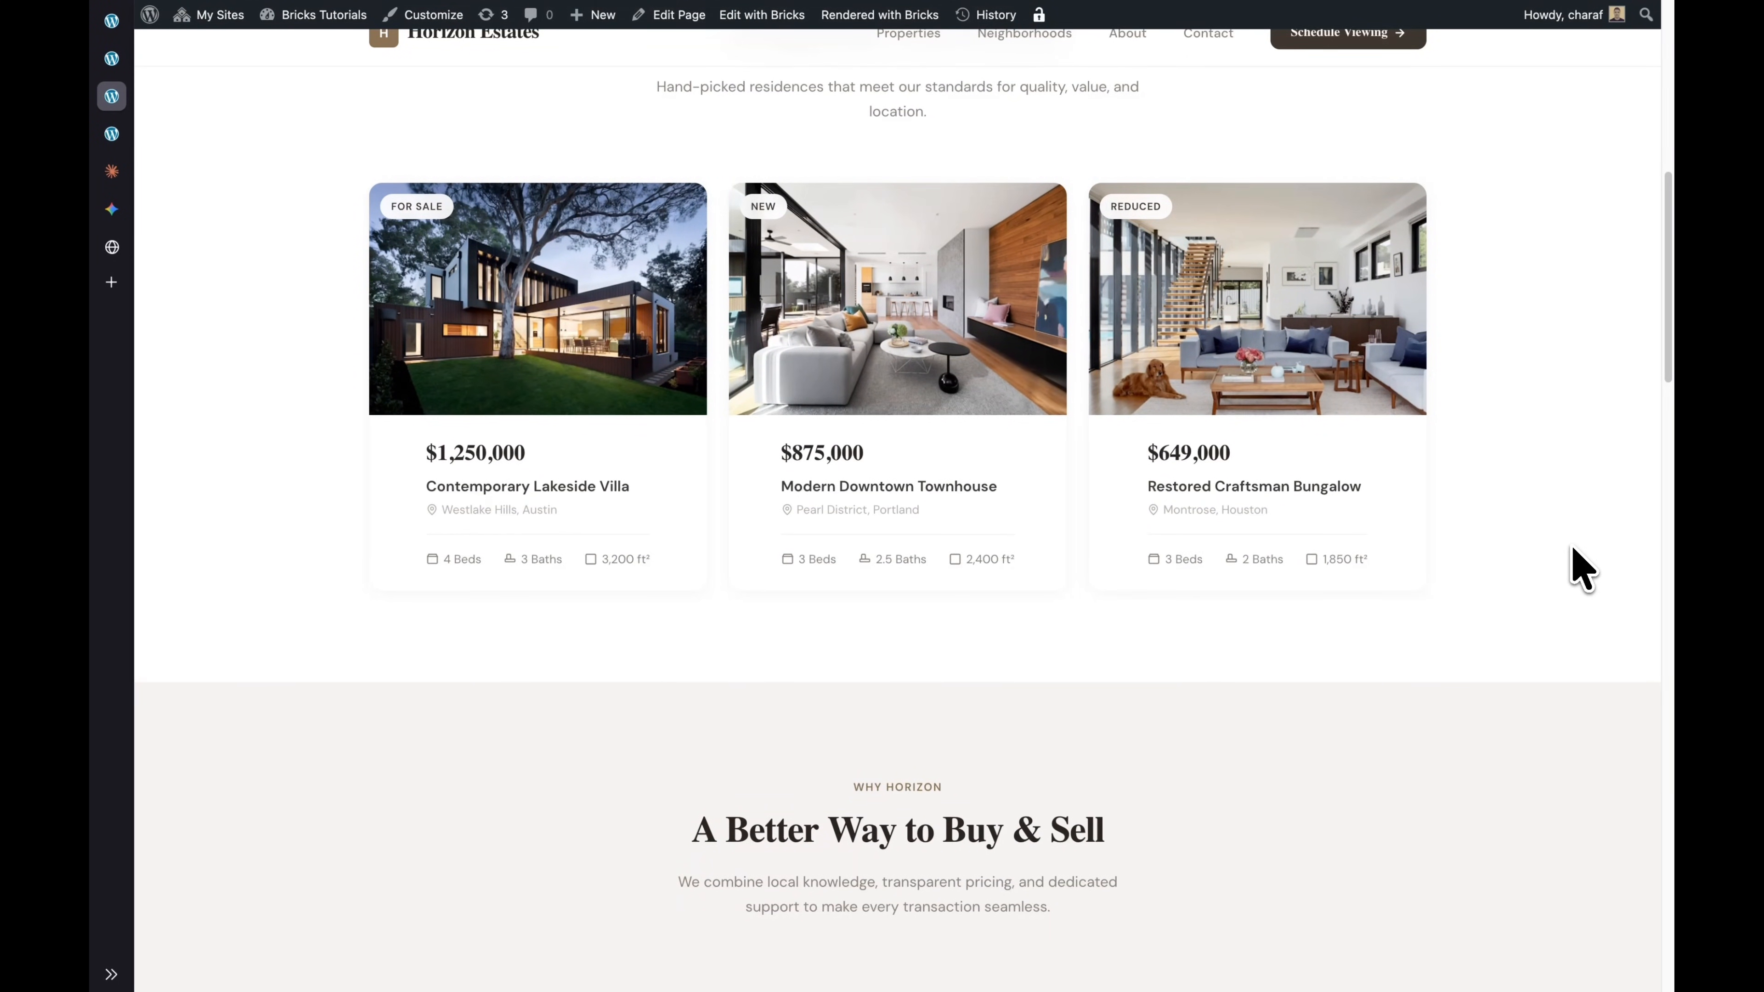